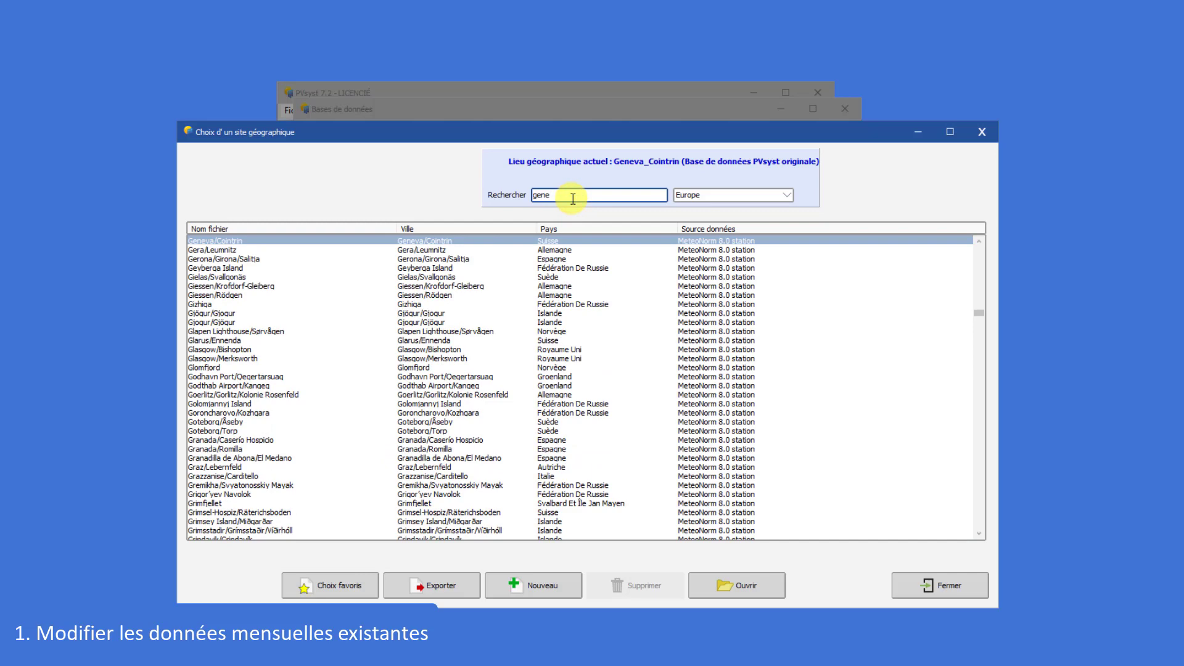
Step: Open the Geneva/Cointrin site from the geographical sites database and display its monthly weather data
left_click(595, 242)
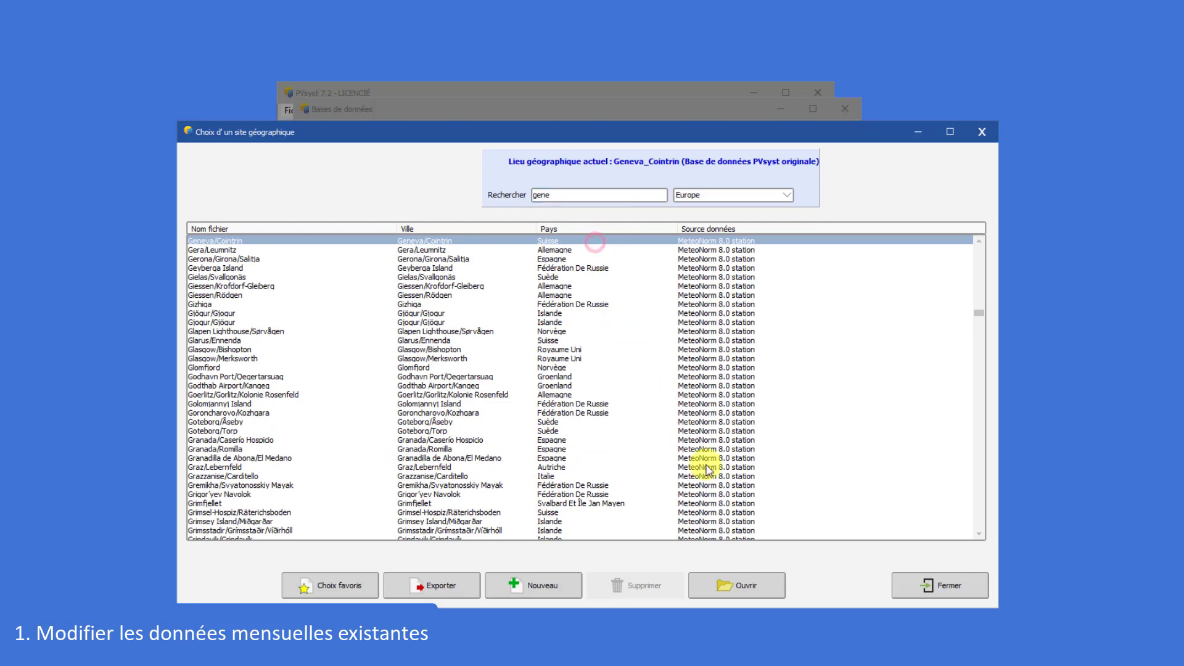
left_click(764, 583)
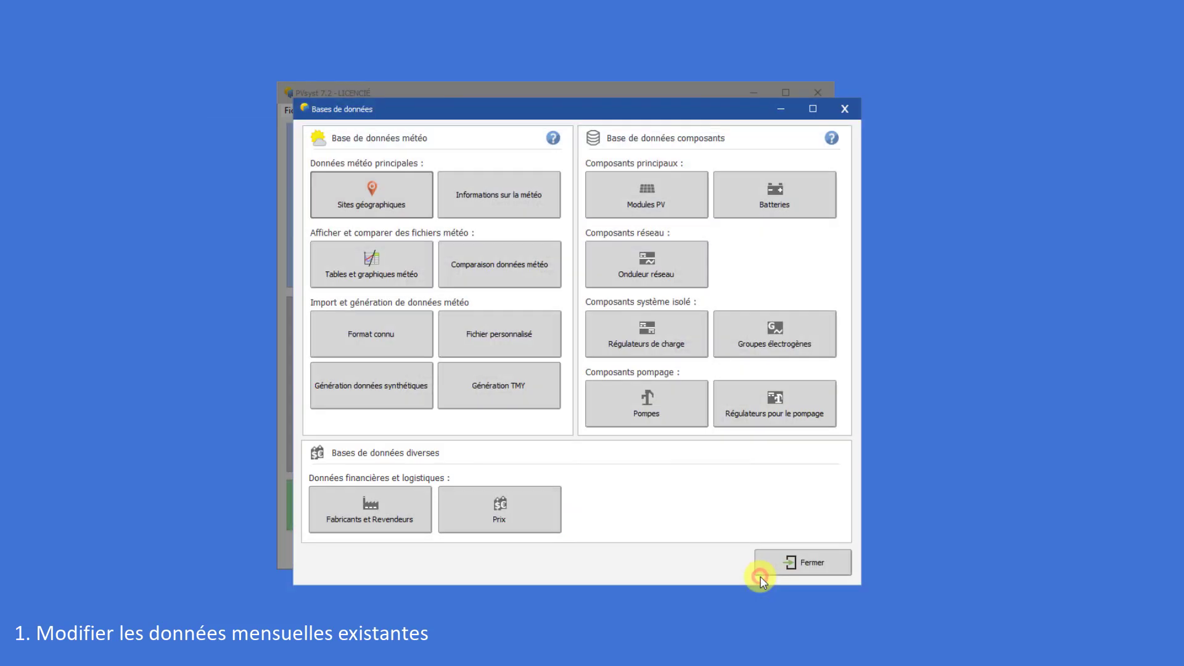
left_click(290, 132)
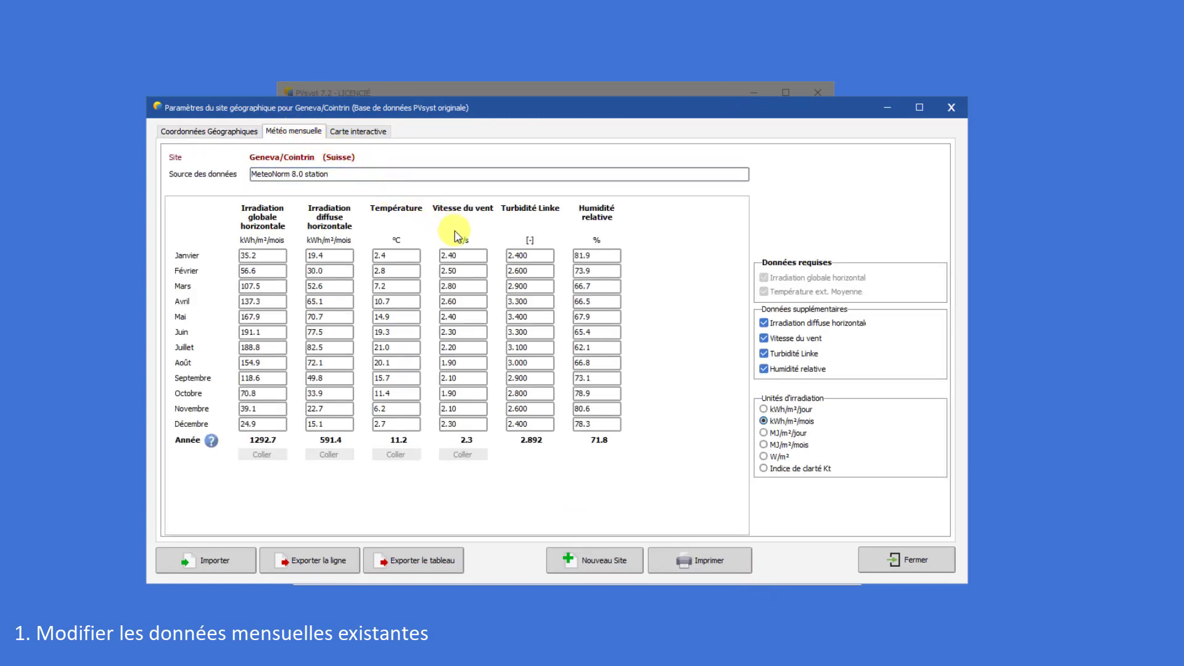
Step: Set the horizontal diffuse irradiation to 35 kWh/m² for February and 90 kWh/m² for July
double_click(308, 270)
type("35")
left_click(330, 347)
double_click(331, 346)
type("90")
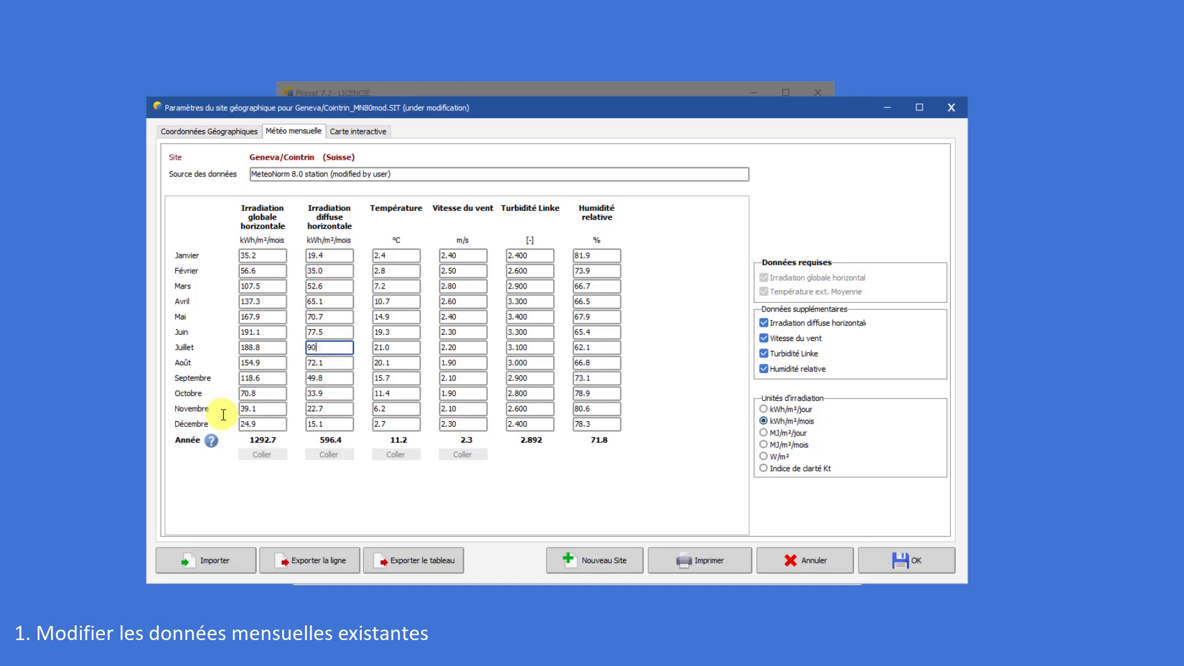
Step: Set the July temperature to 22 °C and commit the value
double_click(391, 347)
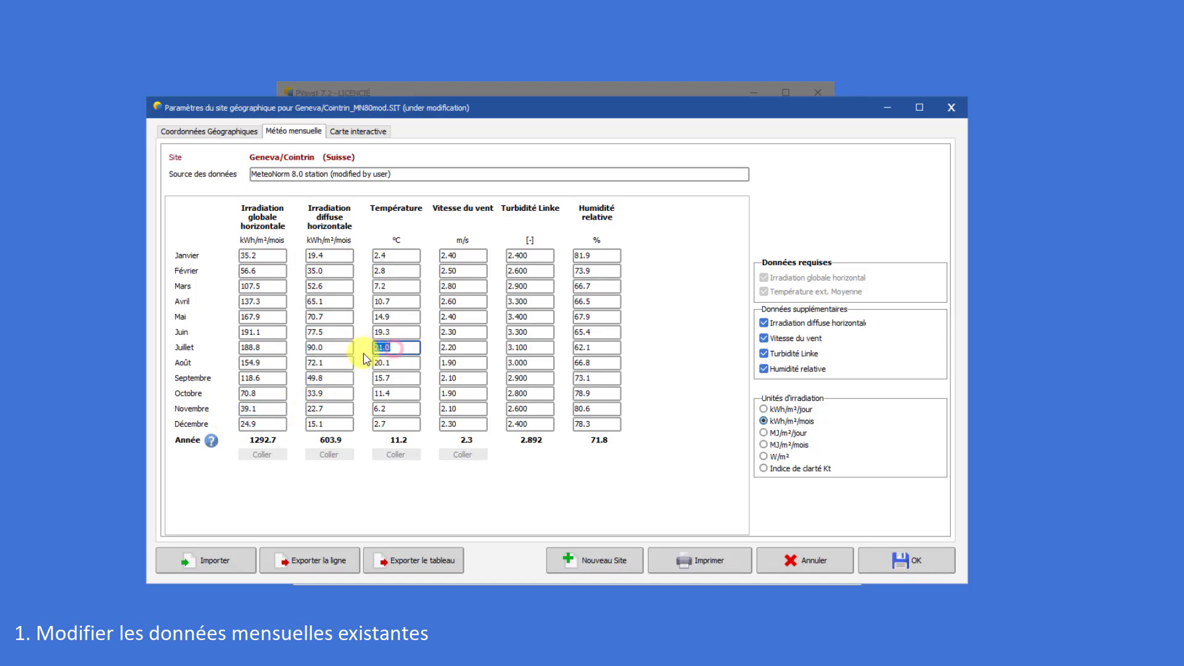
type("22")
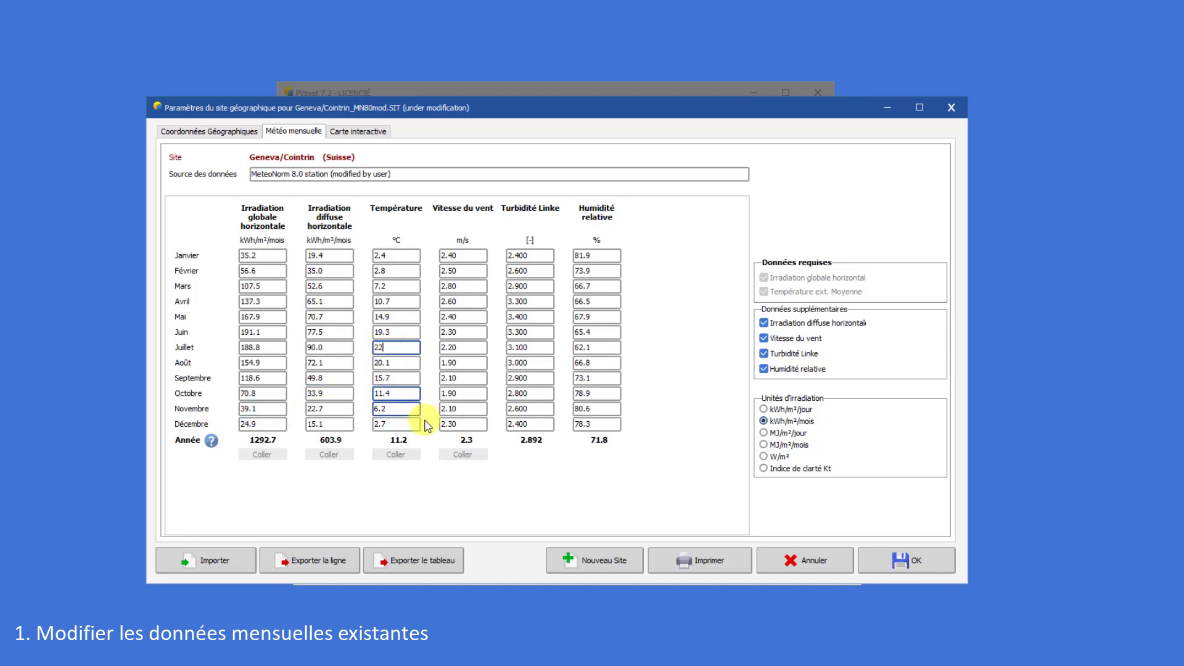
left_click(506, 481)
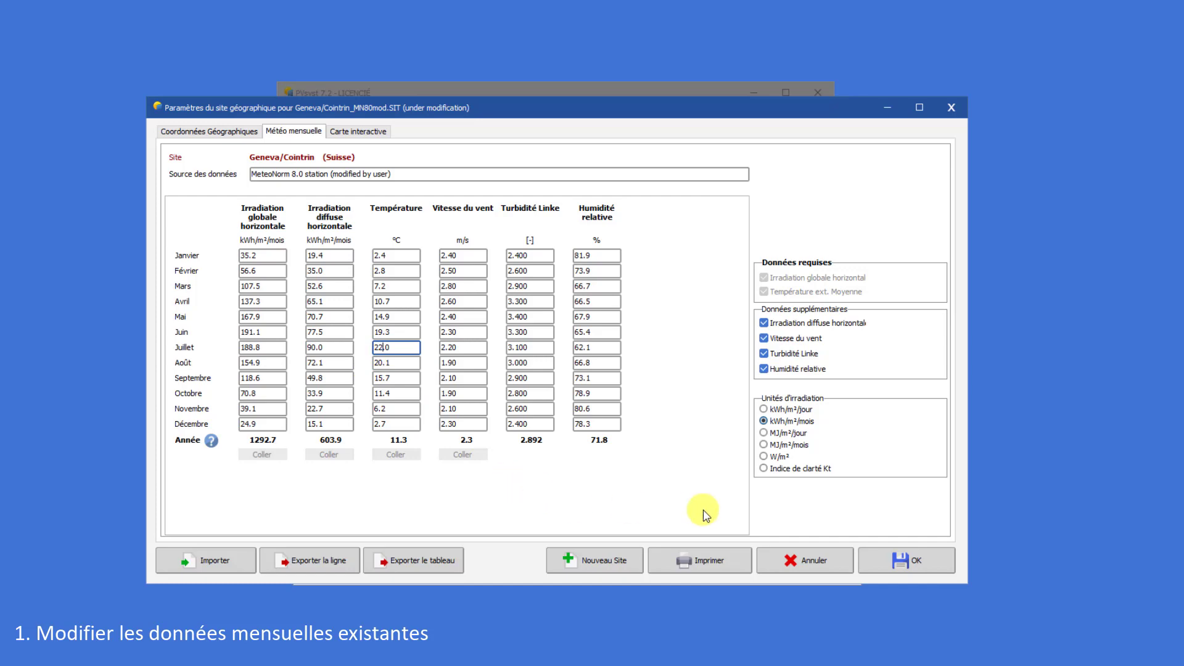
Step: Save the modified site as Cointrin_MN80mod and agree to generate a synthetic hourly weather file
left_click(895, 565)
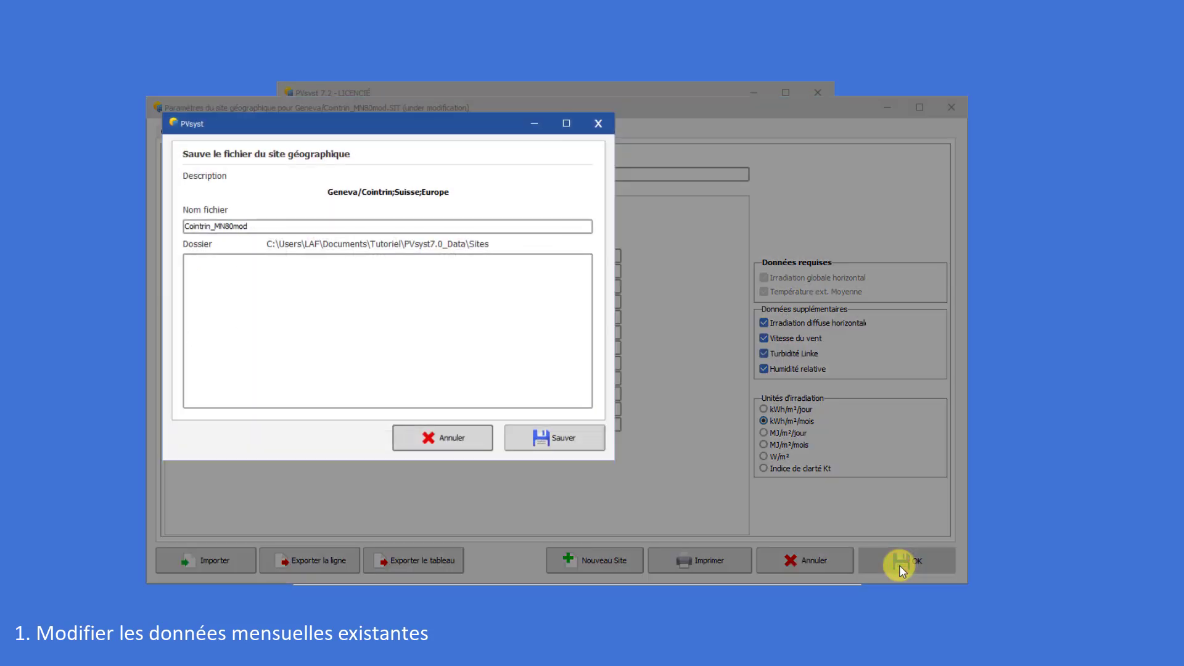
left_click(561, 442)
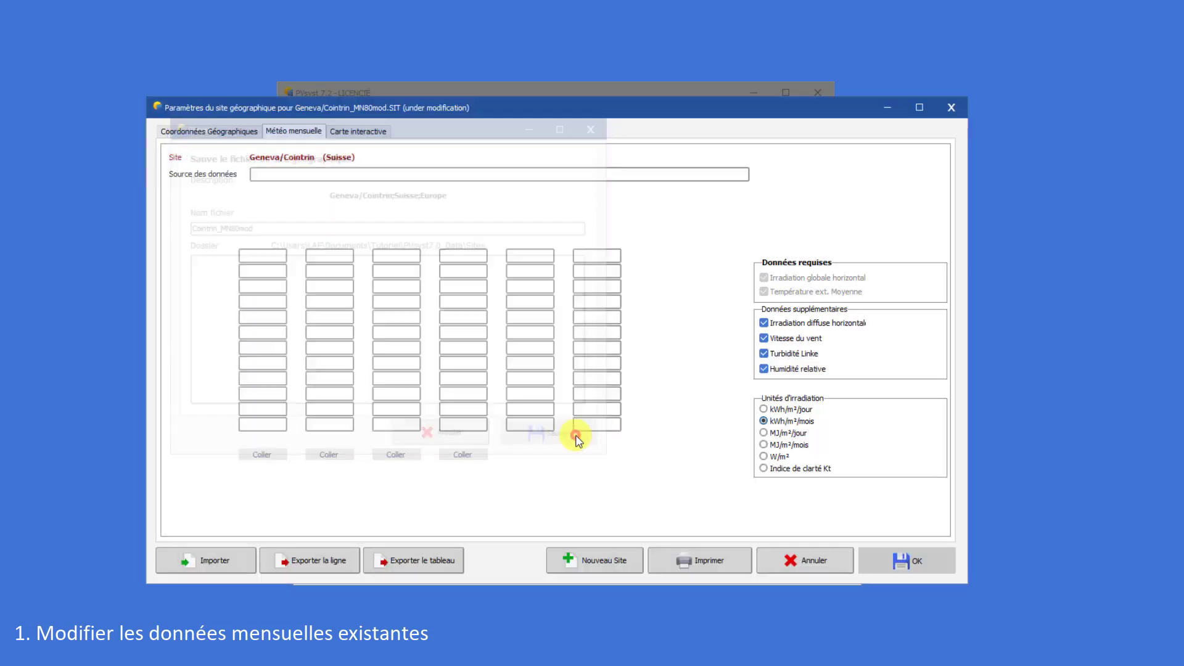
left_click(614, 402)
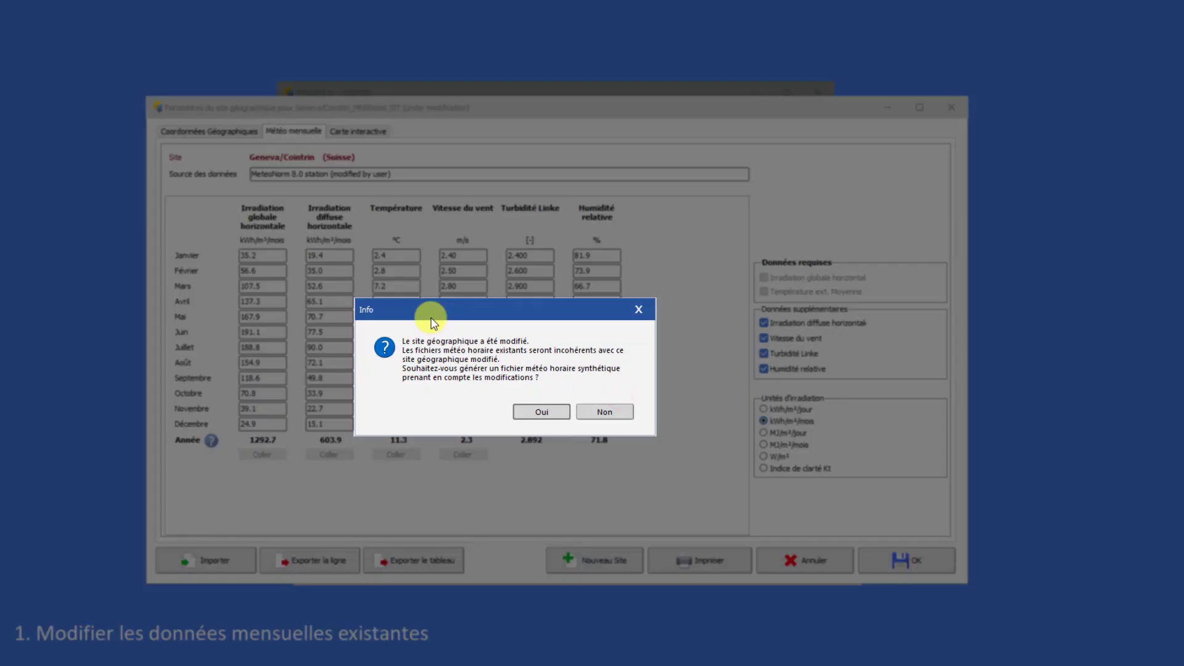
left_click(537, 415)
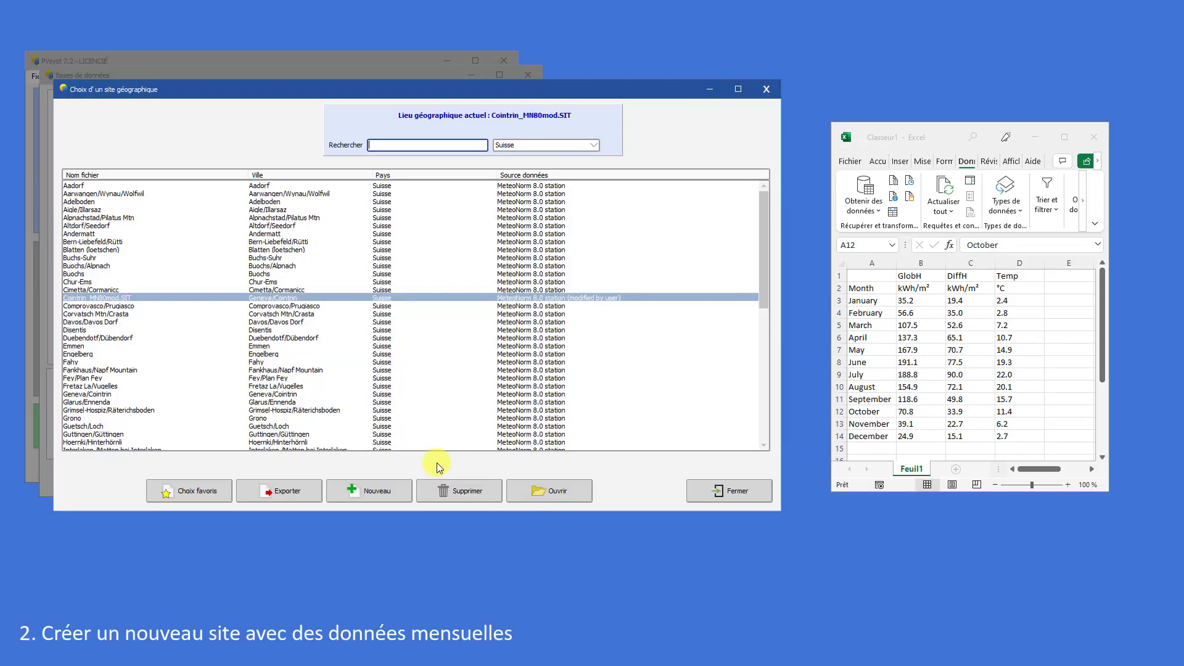
Step: Create a new geographical site and locate "tours" on the interactive map
left_click(397, 485)
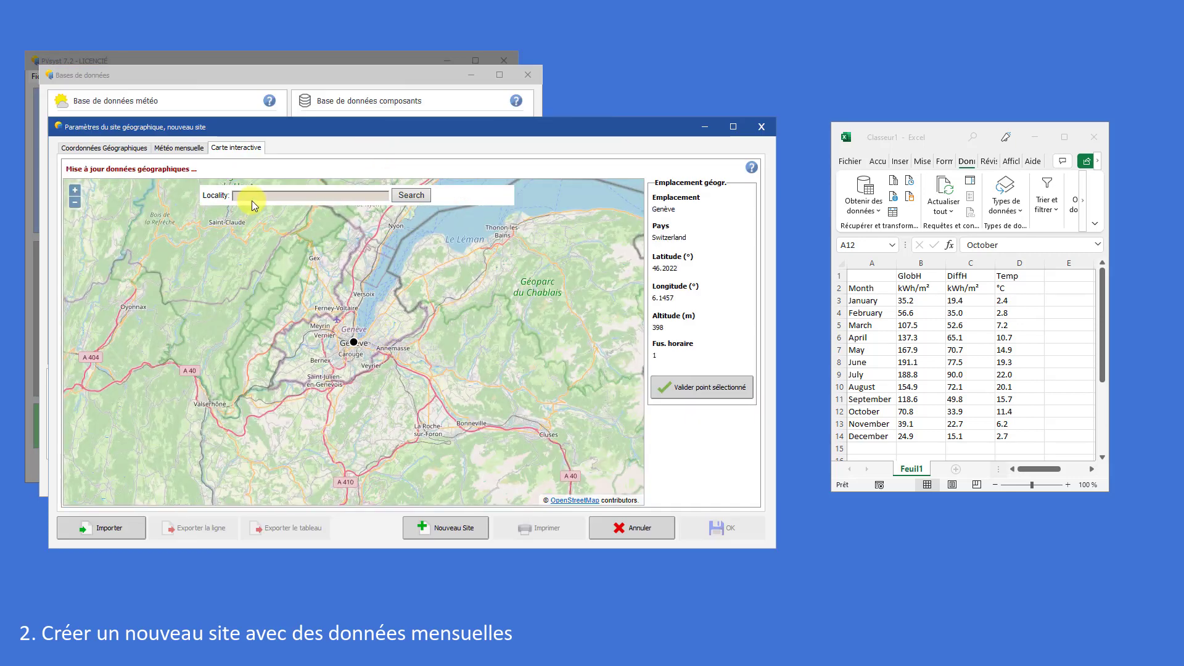
type("tours")
key("Return")
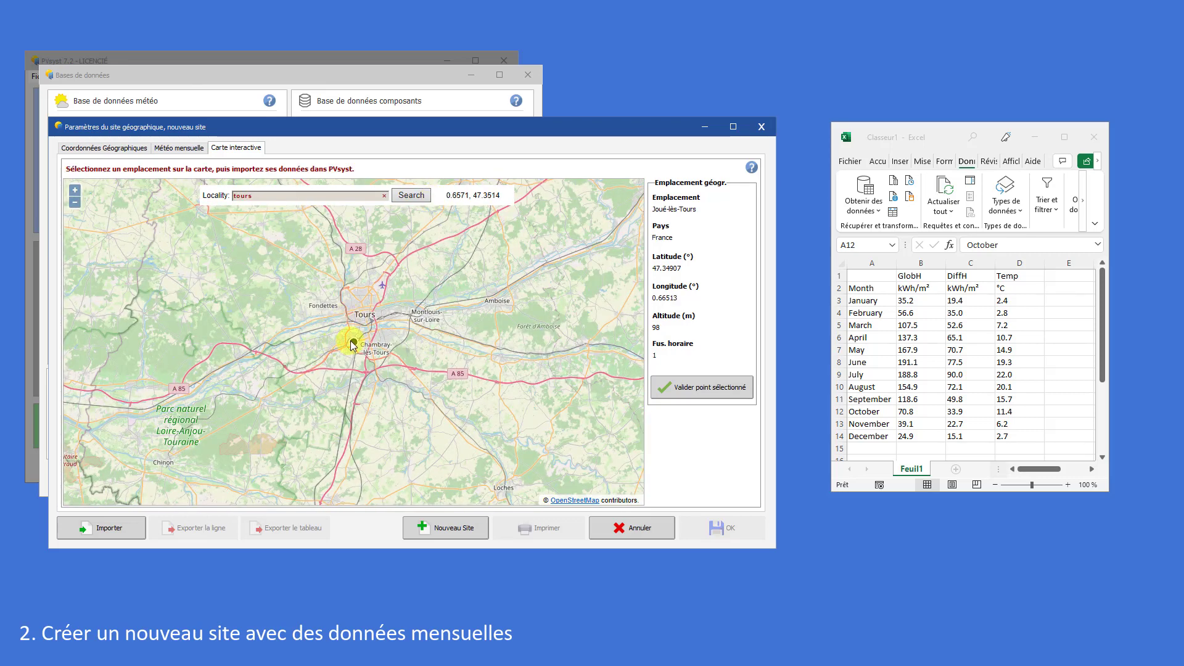
scroll(353, 343, "up", 5)
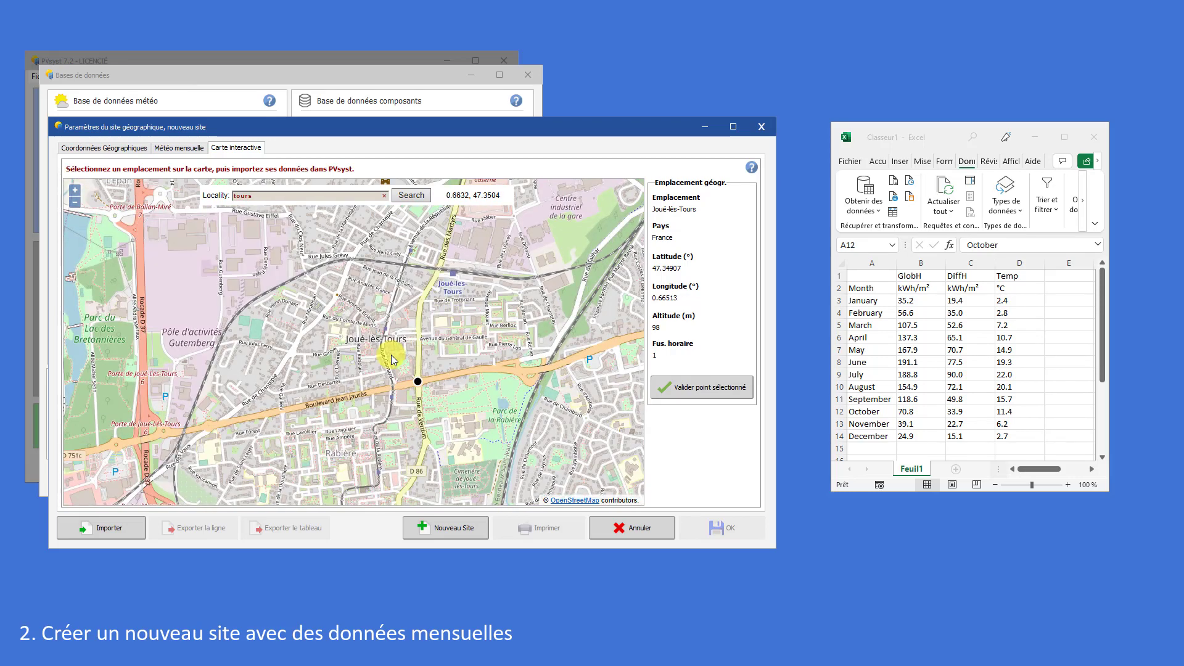
Step: Exclude relative humidity, Linke turbidity and wind speed from the new site's monthly weather data
left_click(179, 148)
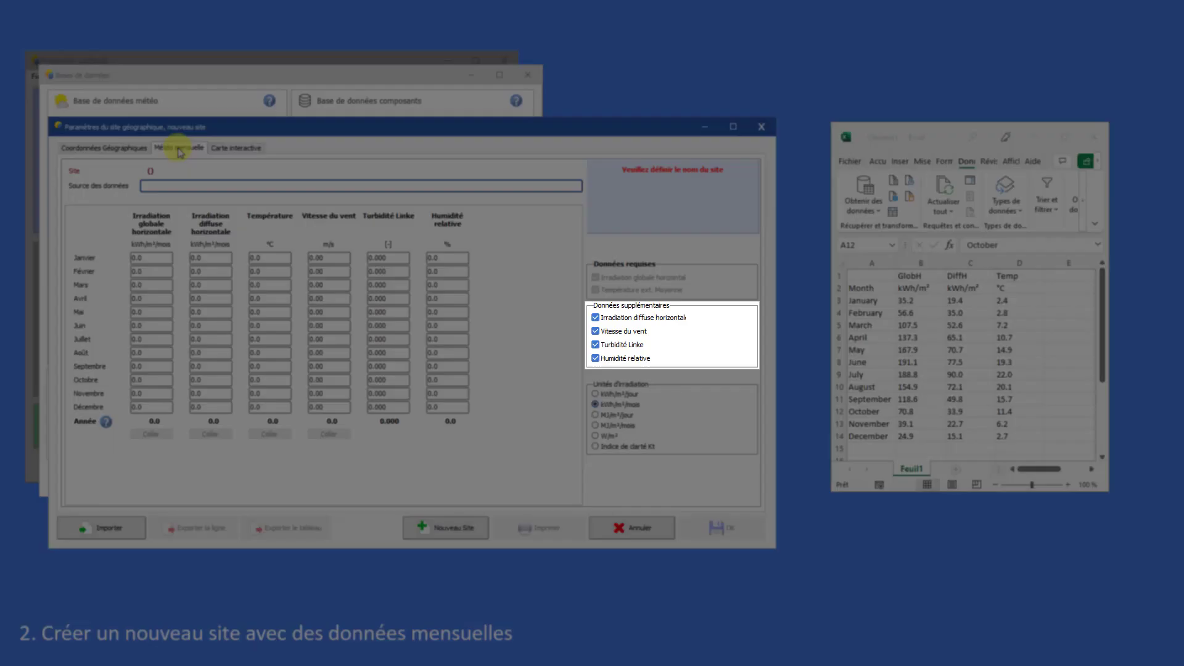
left_click(611, 358)
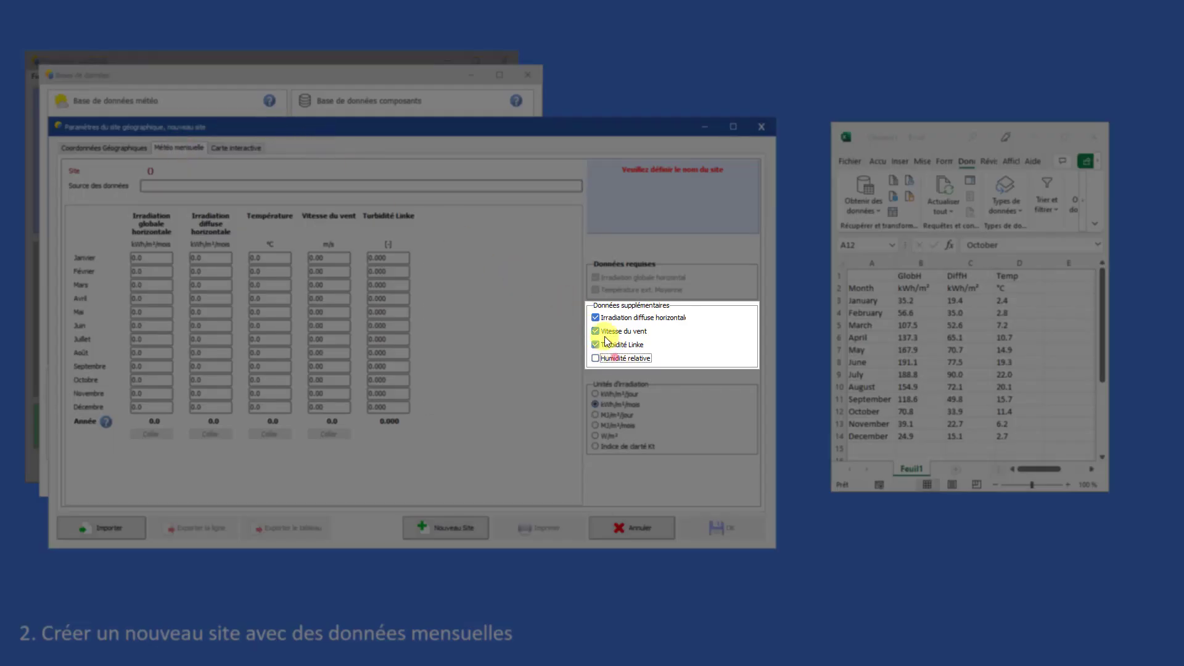
left_click(611, 345)
left_click(609, 332)
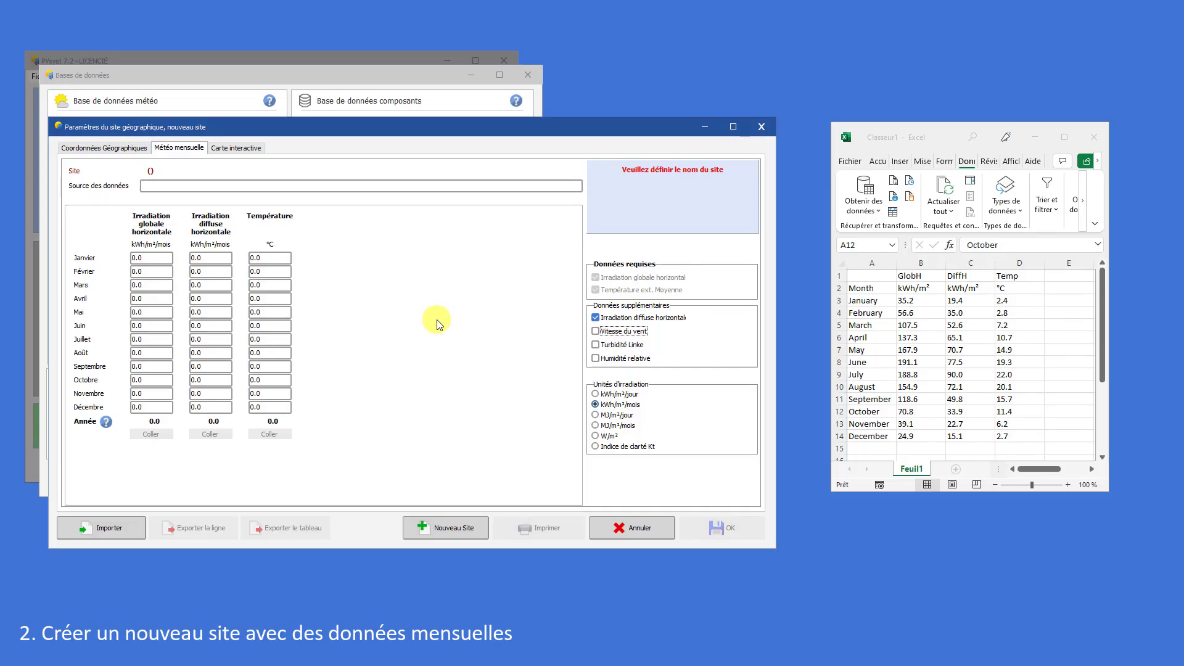
Step: Copy the twelve GlobH values (B3:B14) from the Excel sheet and paste them as the site's global horizontal irradiation
left_click_drag(909, 301, 922, 436)
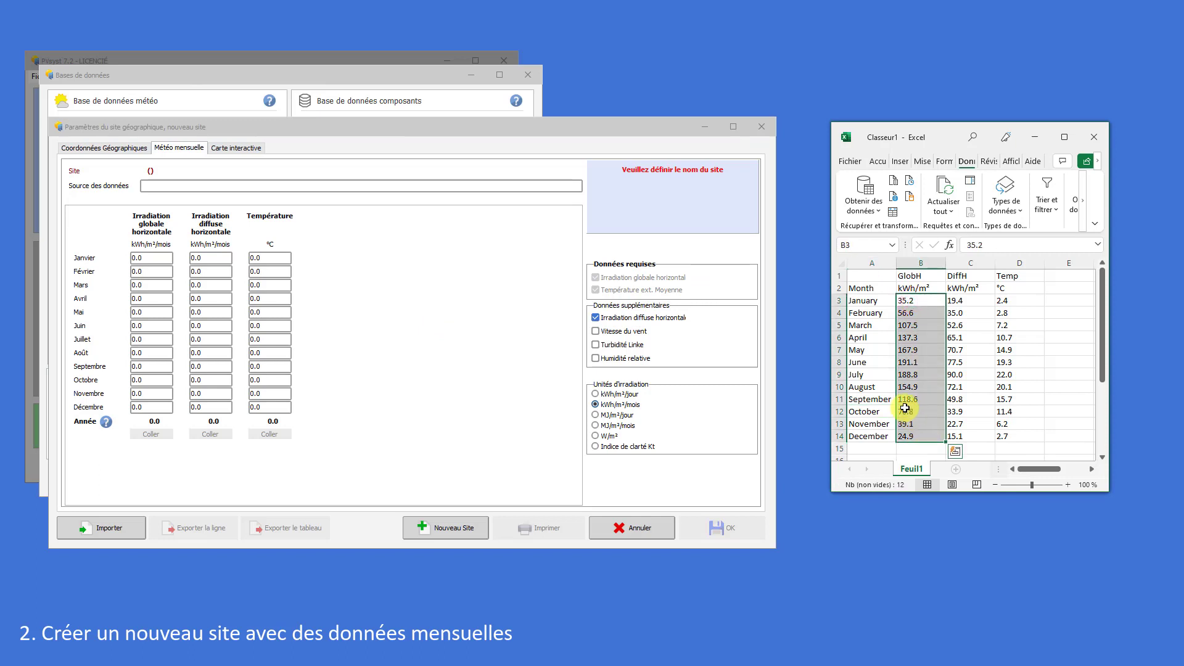
key("ctrl+c")
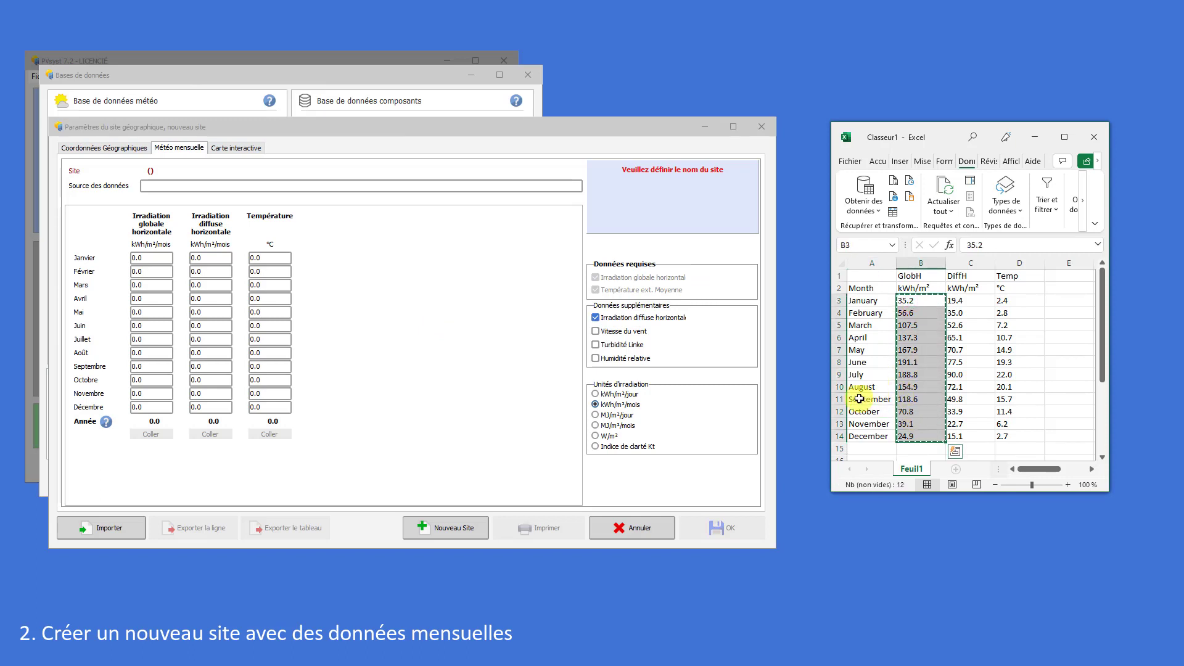
left_click(336, 367)
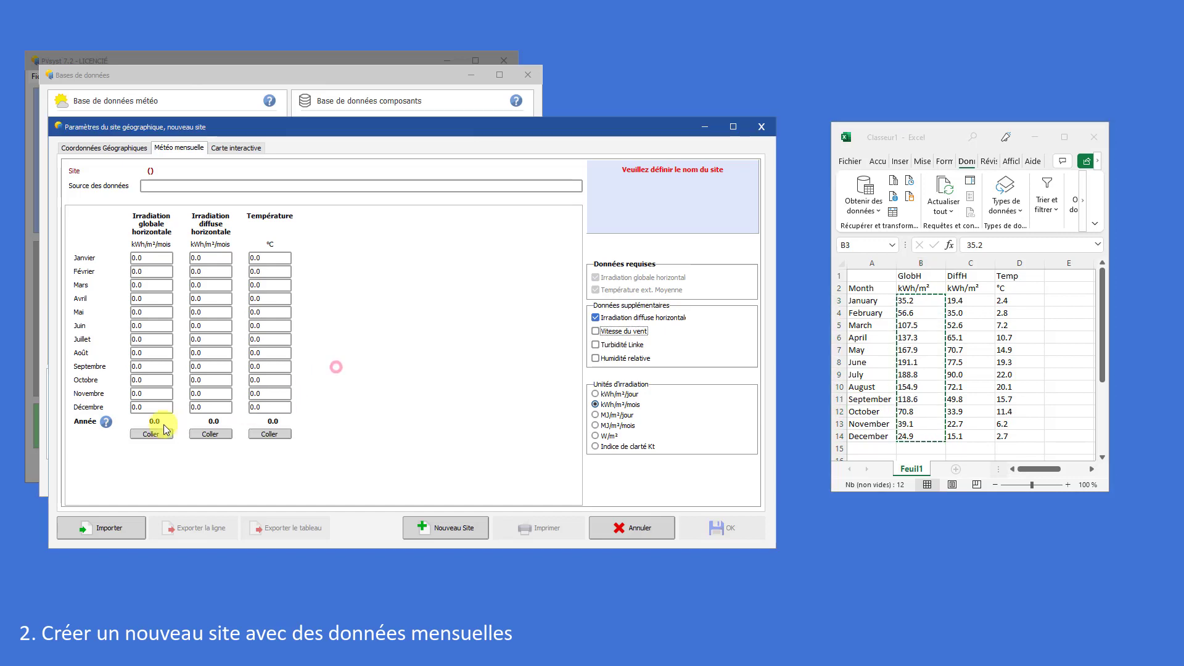
left_click(151, 434)
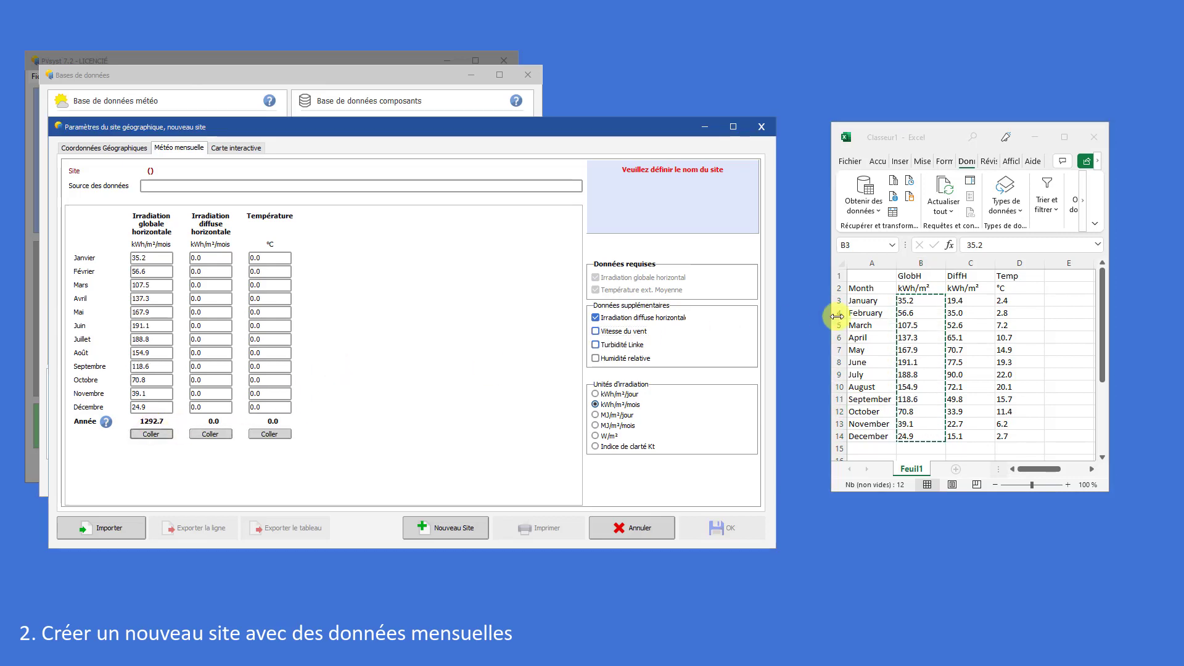
Step: Copy the DiffH values (C3:C14) from the Excel sheet and paste them as the site's horizontal diffuse irradiation
left_click_drag(973, 299, 973, 433)
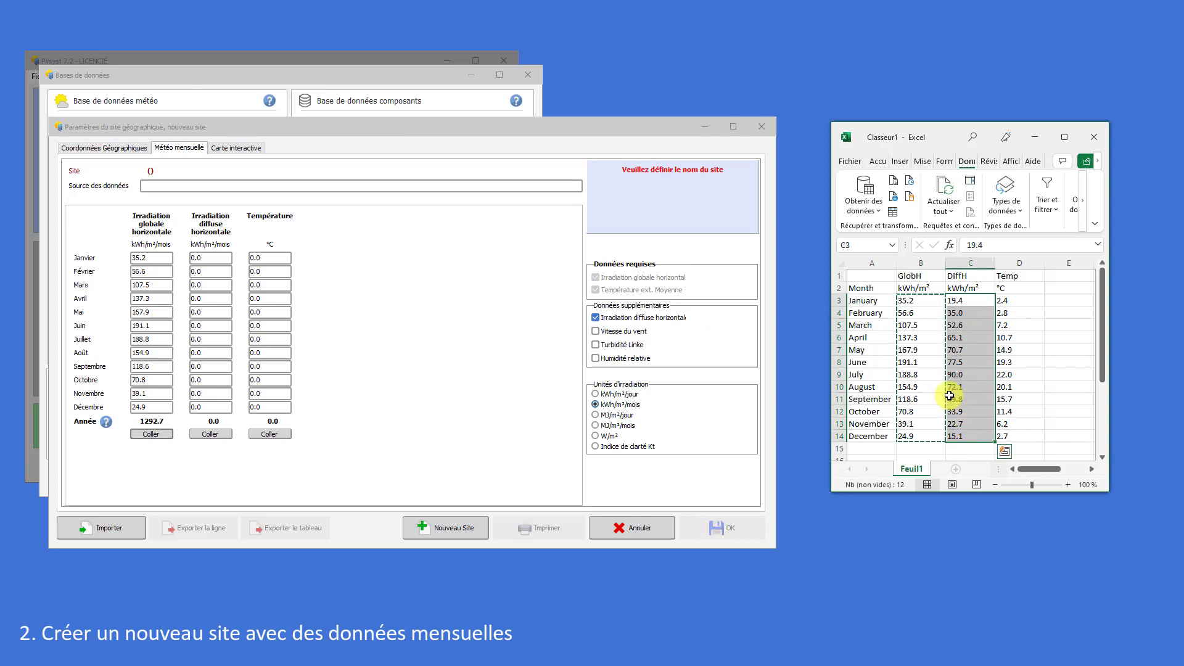
key("ctrl+c")
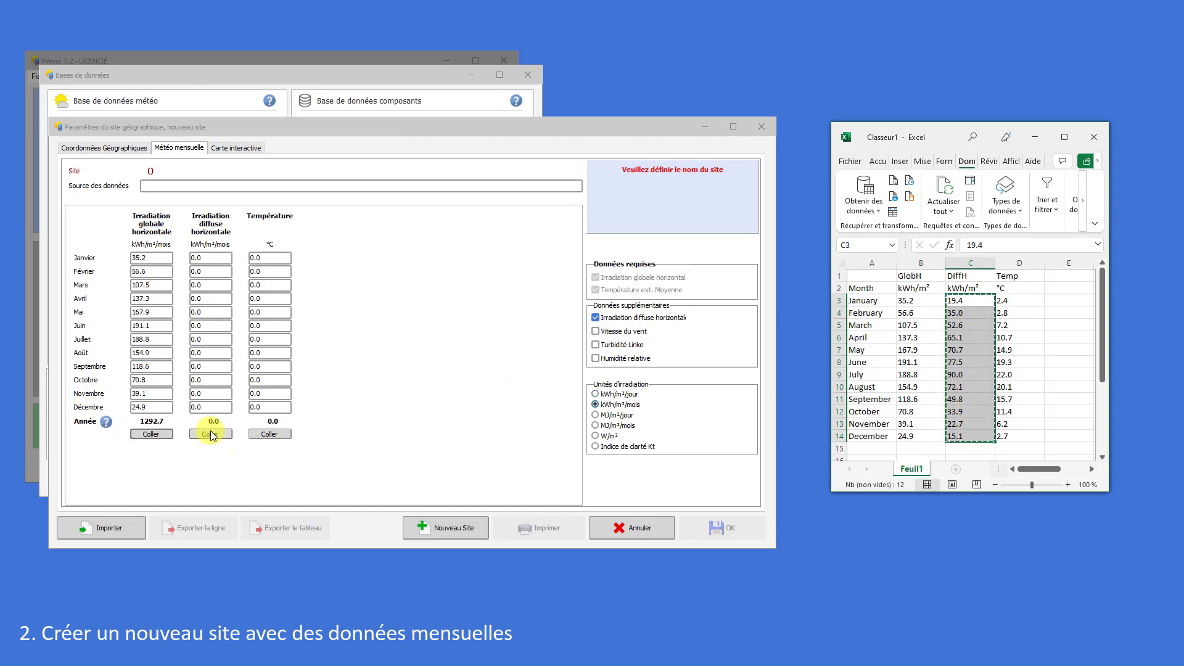
left_click(211, 434)
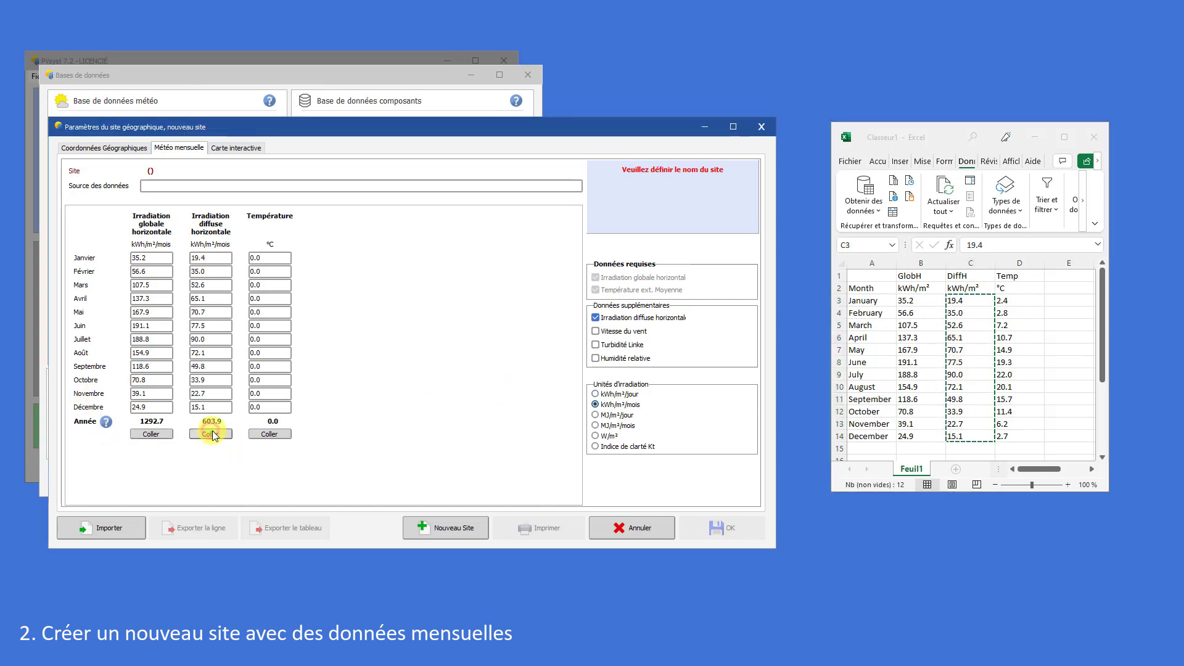
Step: Copy the Temp values (D3:D14) from the Excel sheet and paste them into the site's monthly temperatures
left_click_drag(1004, 301, 1005, 427)
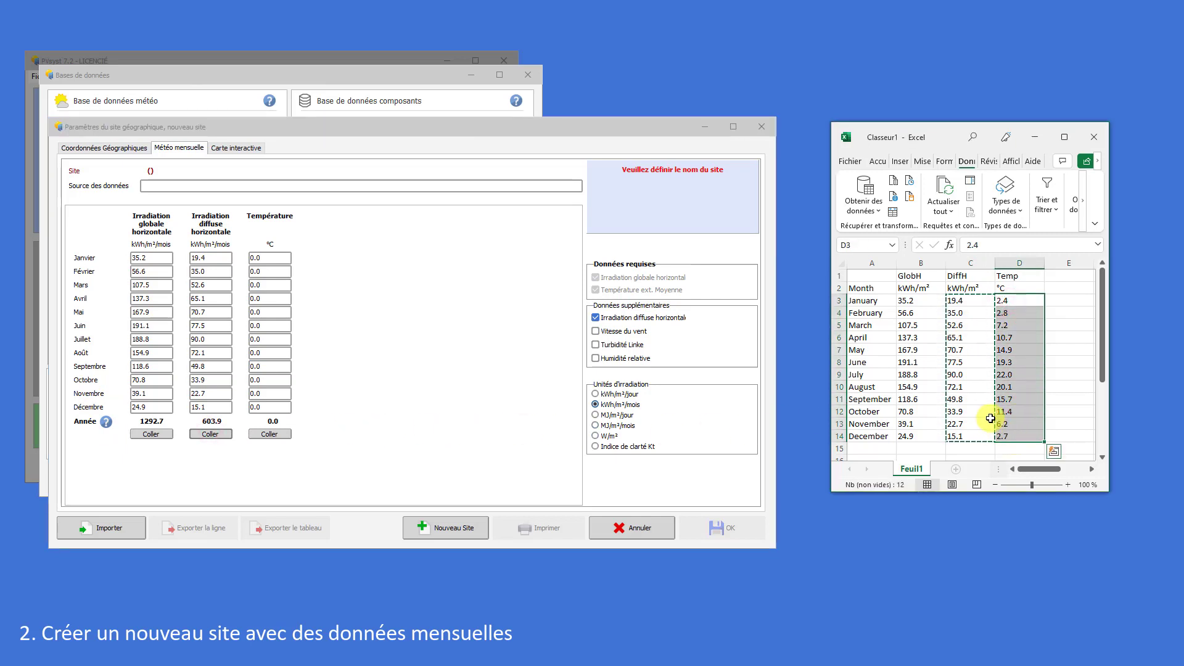
key("ctrl+c")
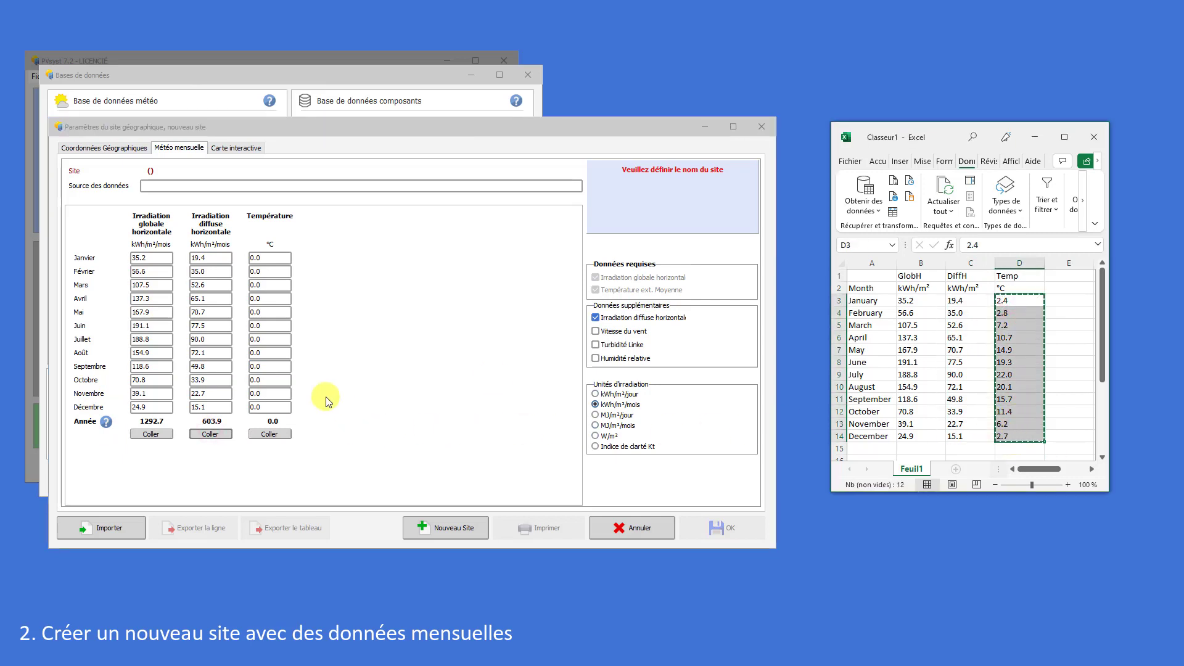
left_click(274, 434)
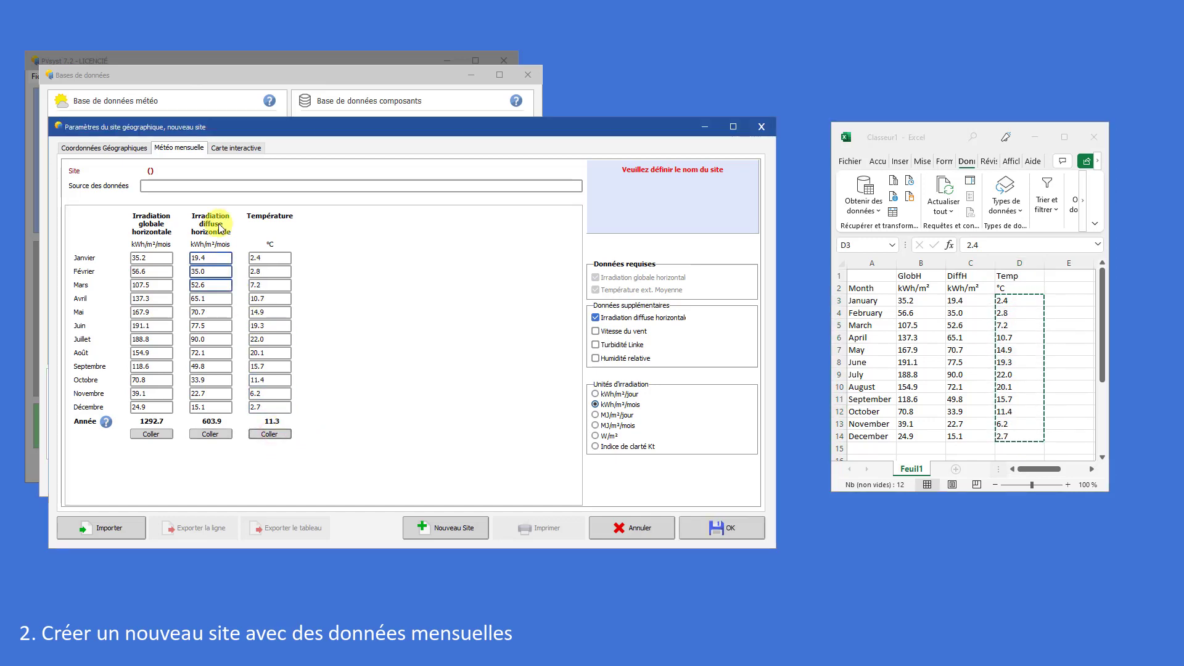
Step: Enter "PVsyst Tutoriel _ Tours" as the data source of the new site
left_click(195, 185)
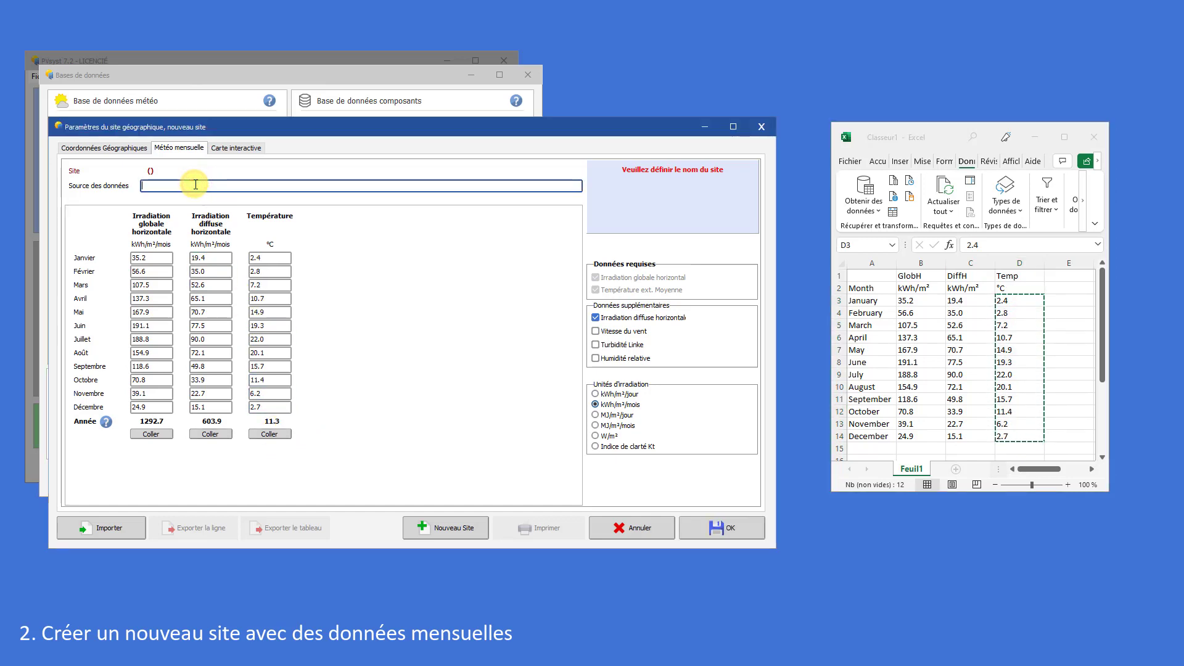
type("PVsyst Tutoriel ")
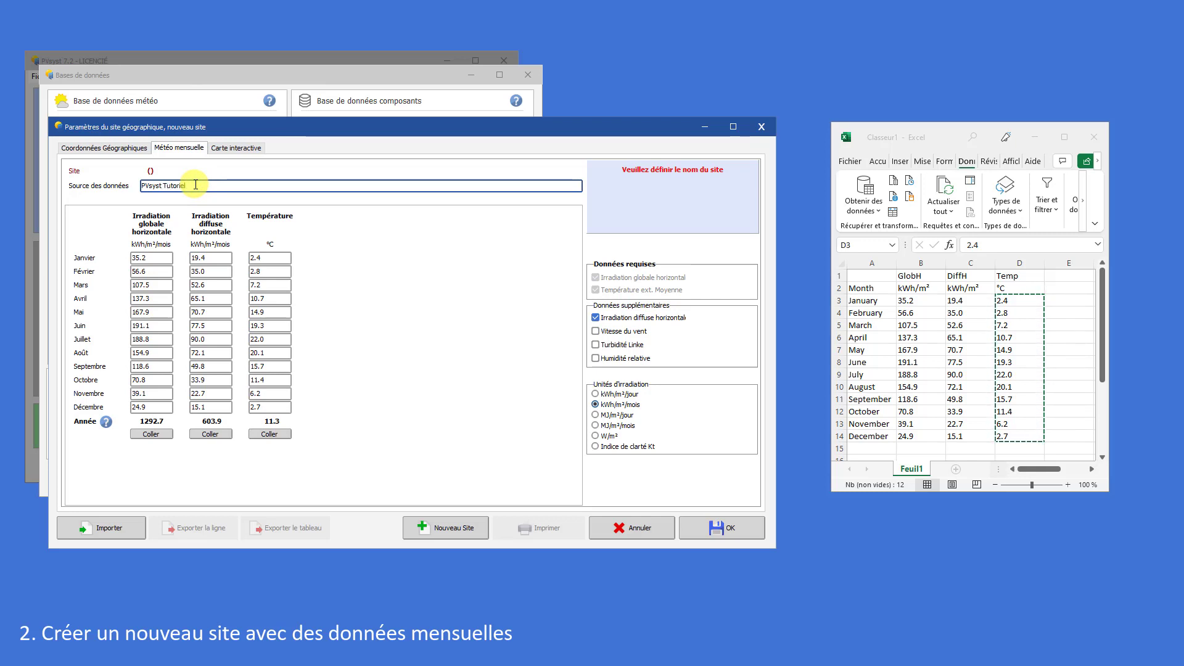
type("_Jours")
Step: Fill in the site name, country and region from the geographical coordinates, and return to the monthly weather data
left_click(115, 150)
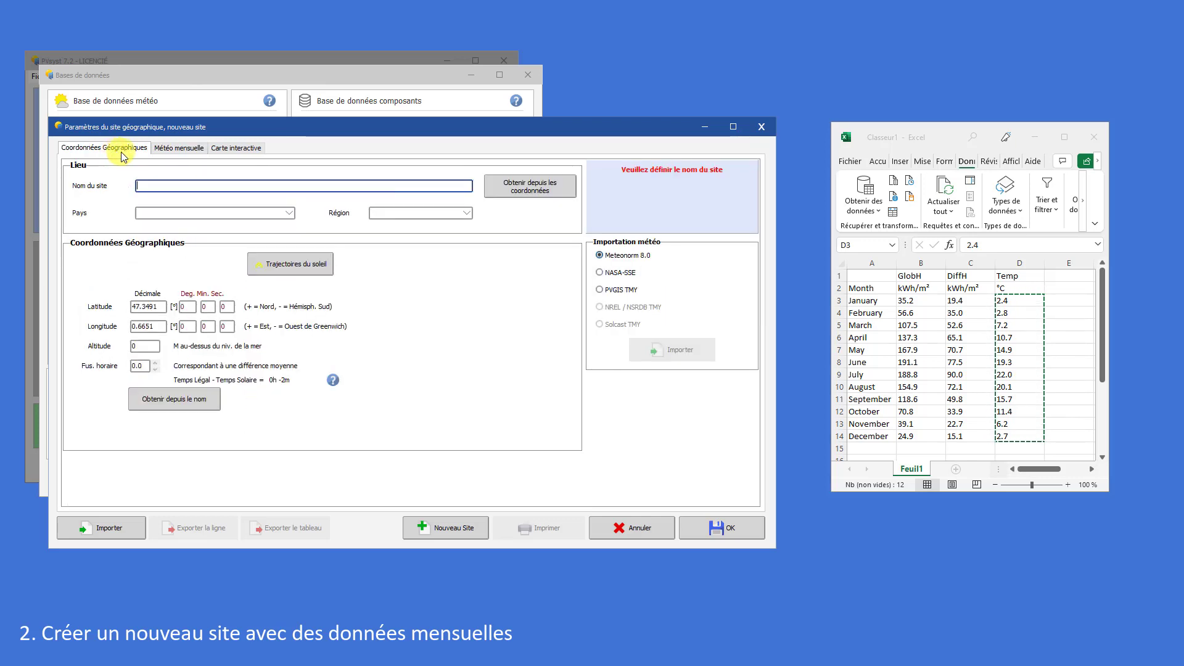
left_click(535, 191)
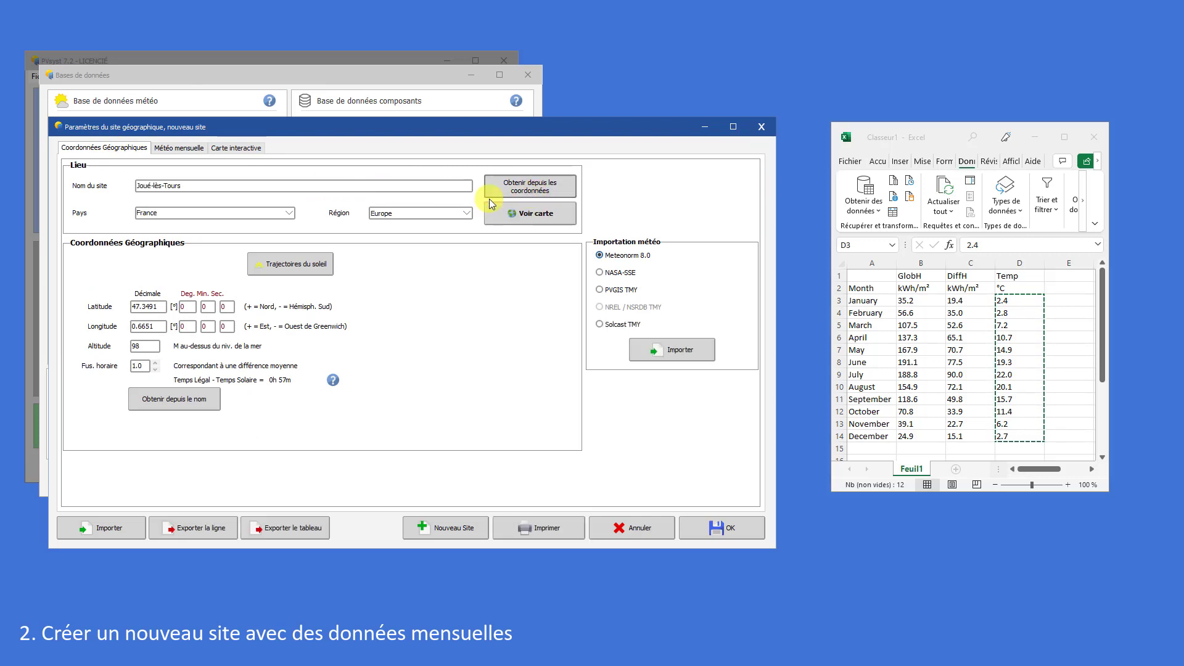
left_click(179, 148)
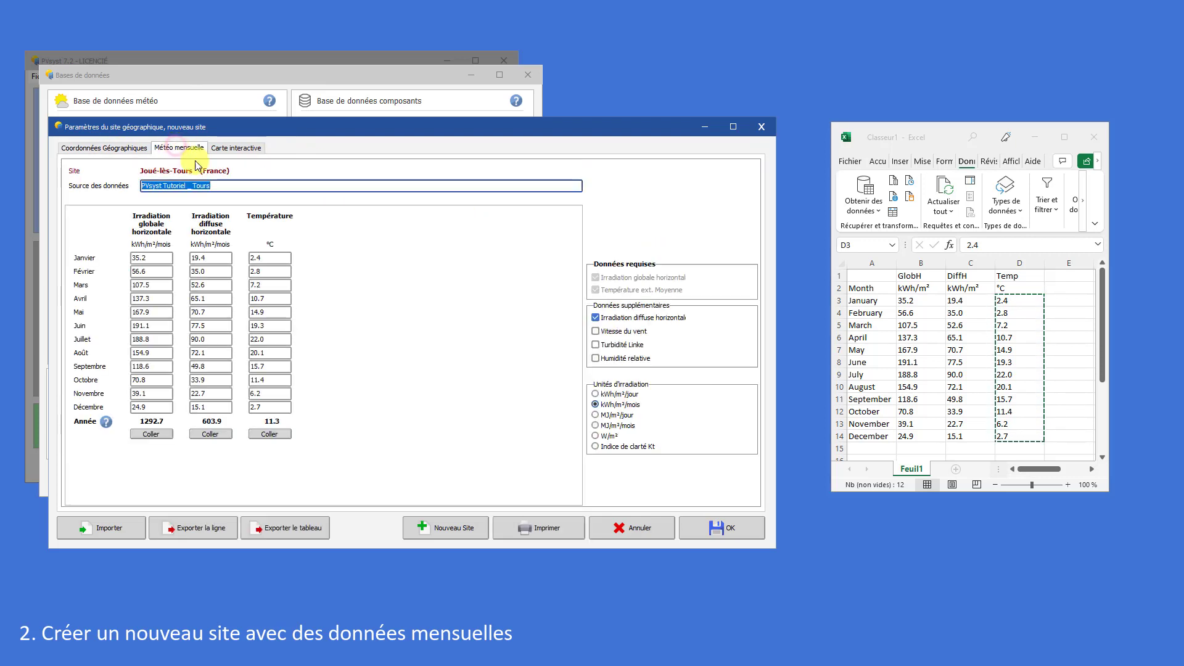
Step: Save the new Joué-lès-Tours site under the file name "Tutoriel _ Tours"
left_click(749, 526)
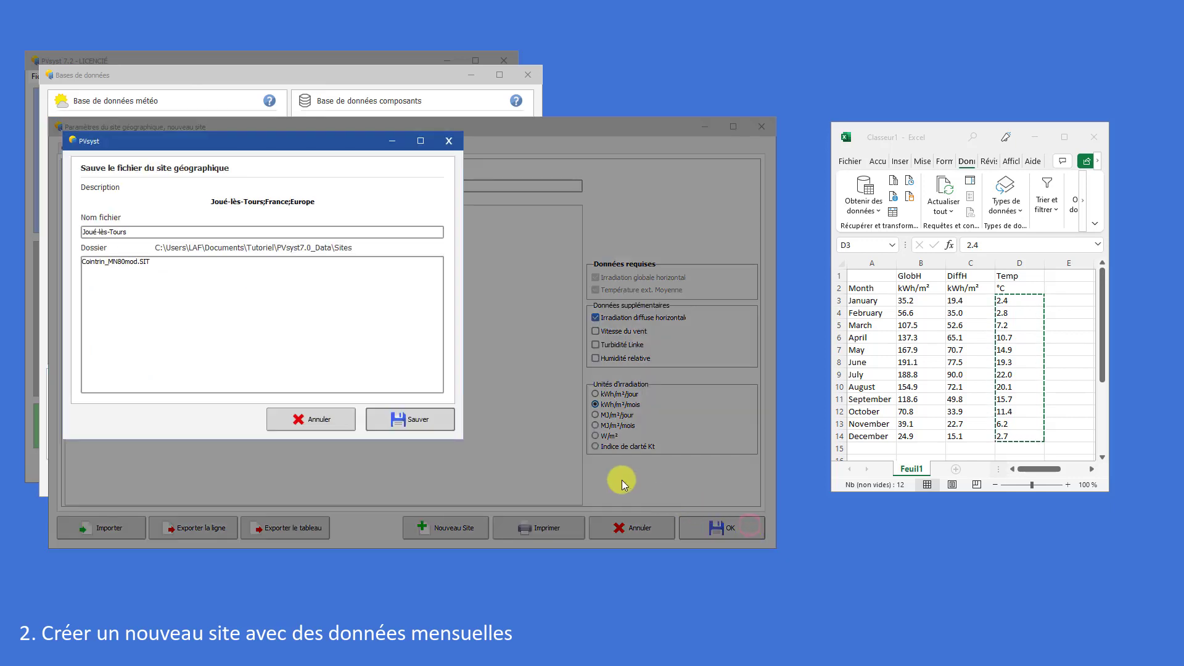
left_click_drag(170, 232, 49, 229)
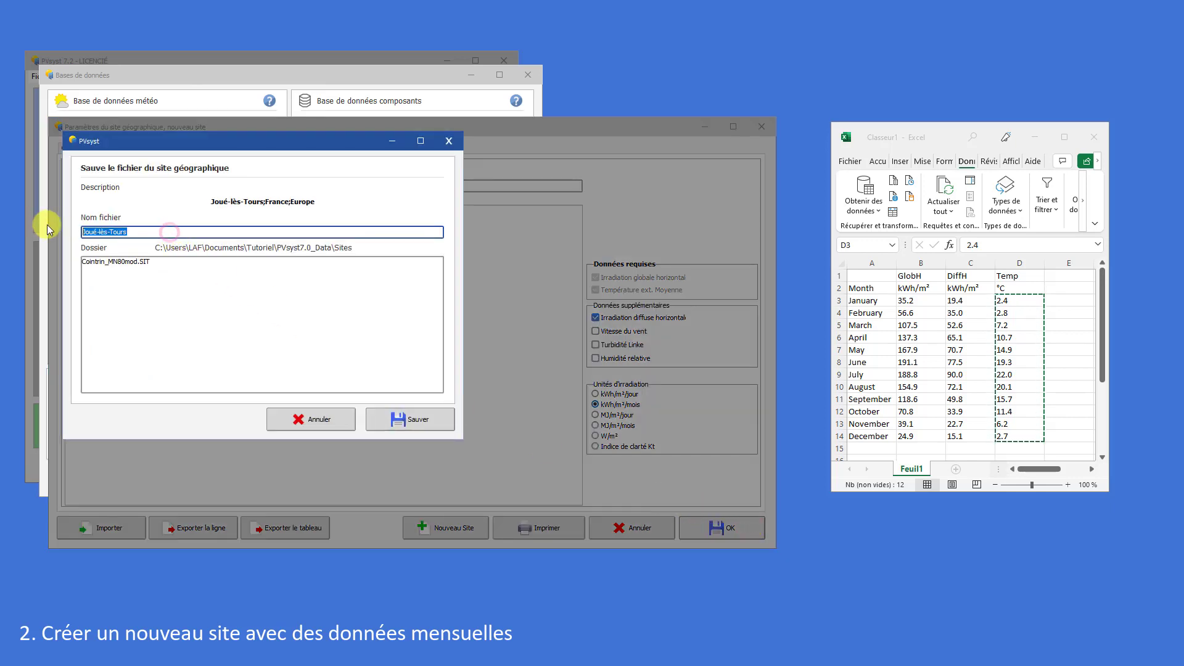
type("Tutori")
type("el : ")
type("Tours")
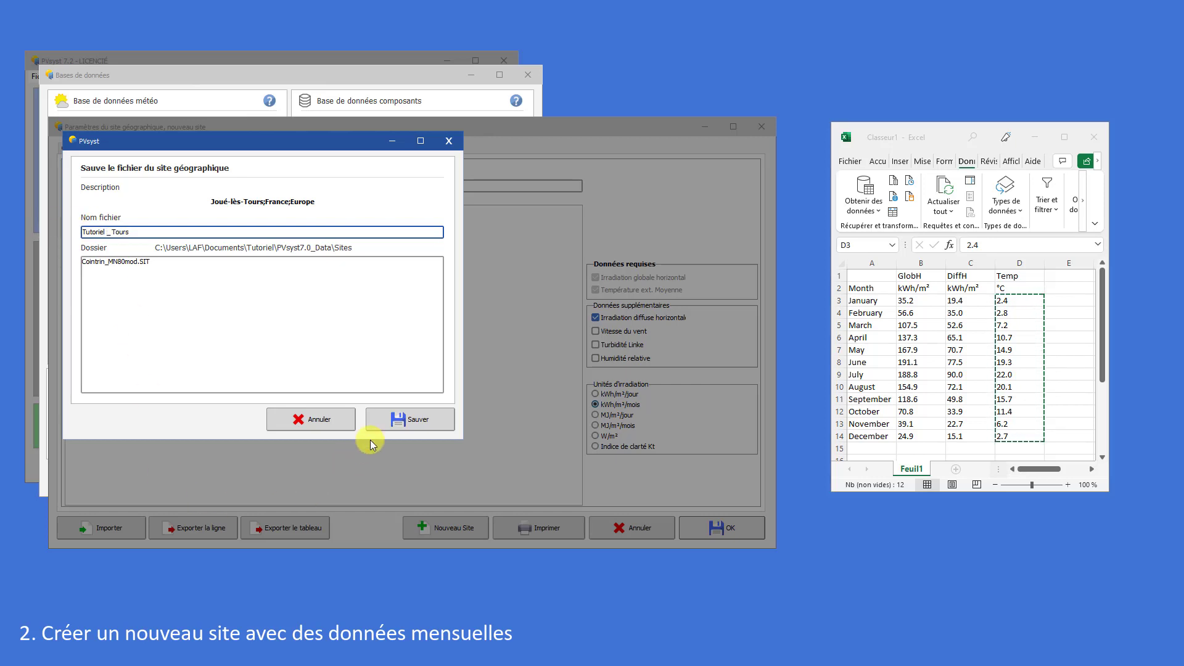
left_click(375, 425)
left_click(563, 396)
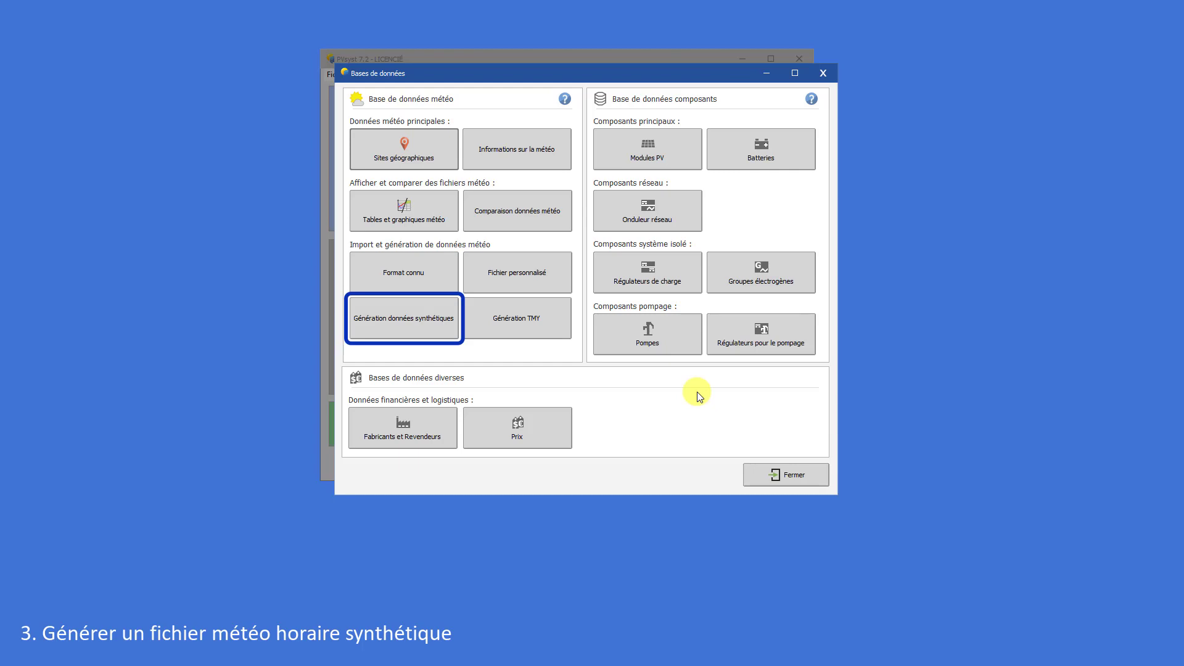
Step: Start synthetic hourly data generation with the French site Joué-lès-Tours from the source "PVsyst Tutoriel _ Tours"
left_click(424, 327)
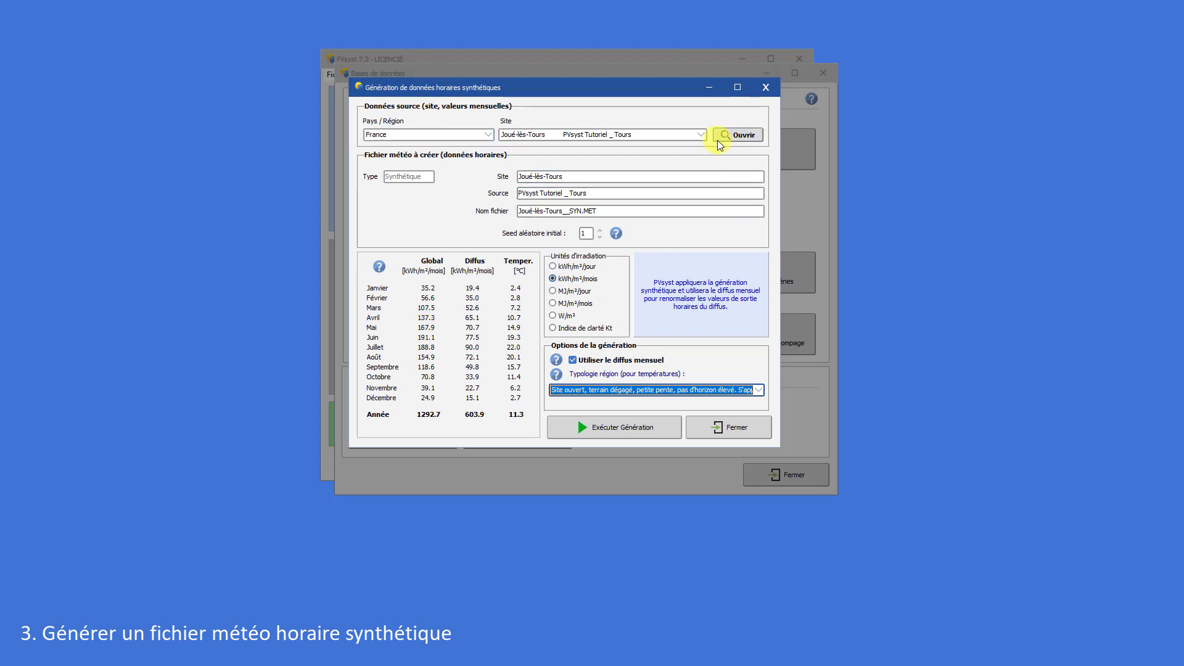
left_click(702, 138)
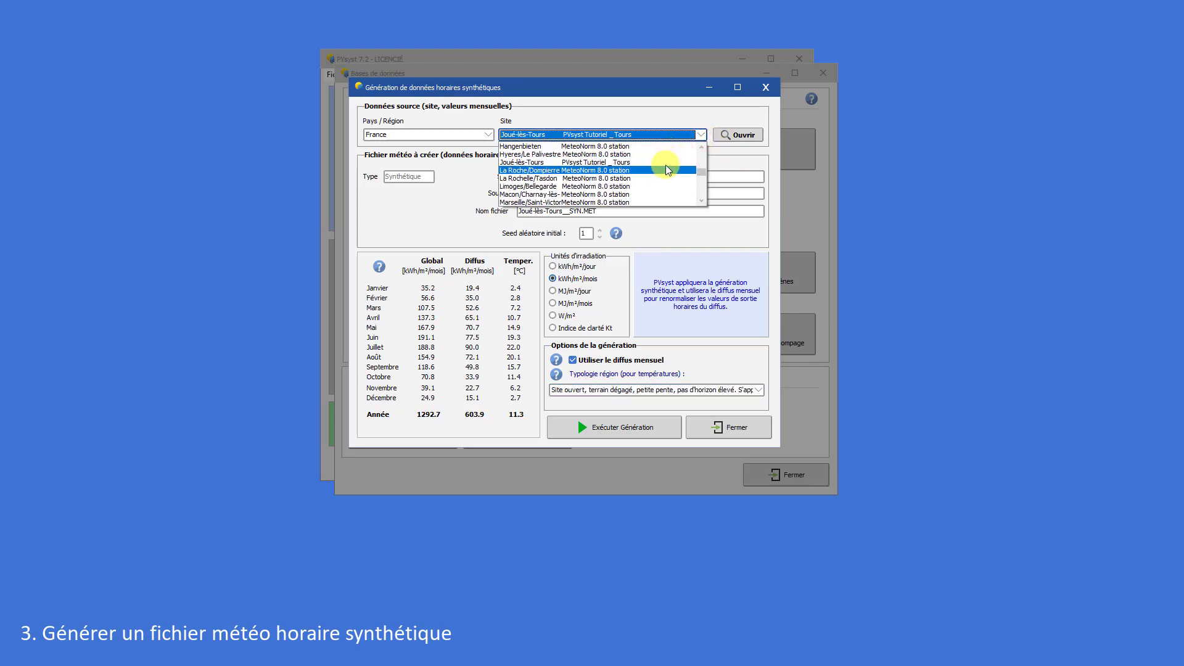
left_click(649, 162)
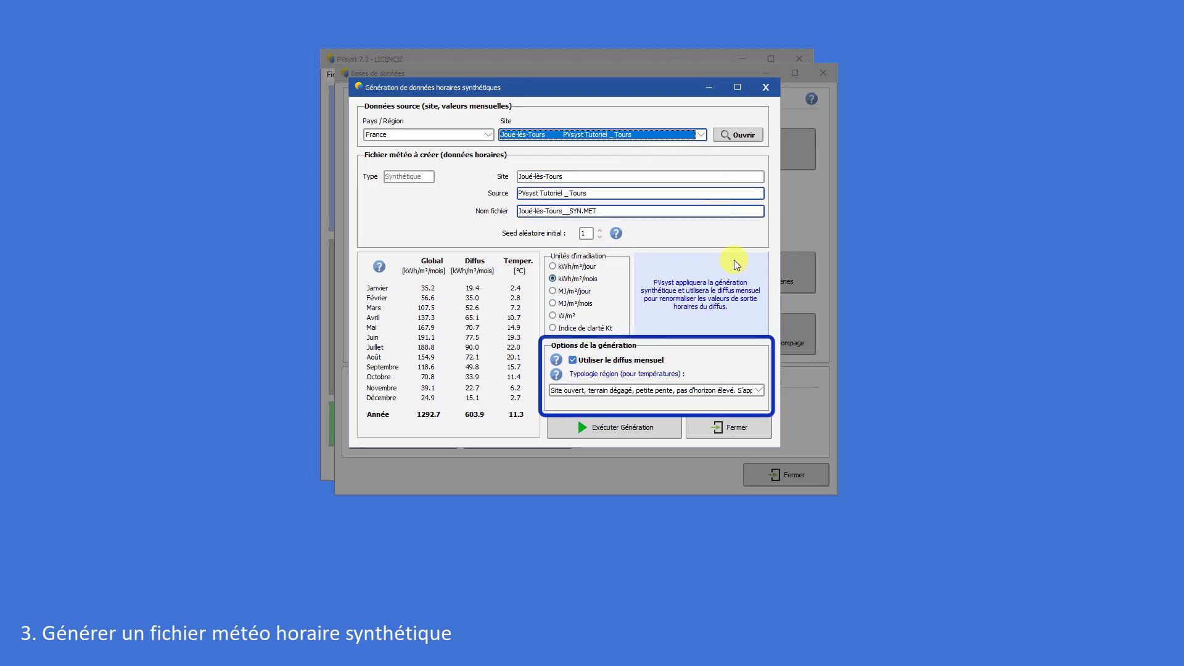
Step: Review the region typologies, keep the open-site option, and generate the synthetic hourly weather file Joué-lès-Tours__SYN.MET
left_click(759, 390)
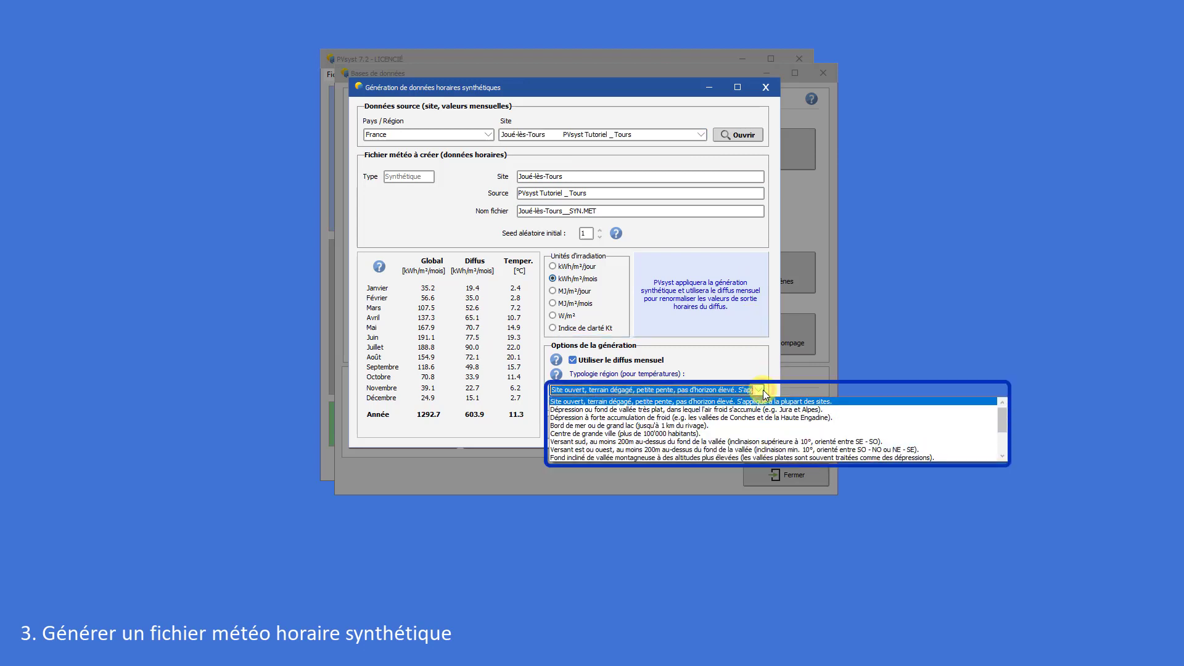
left_click(763, 389)
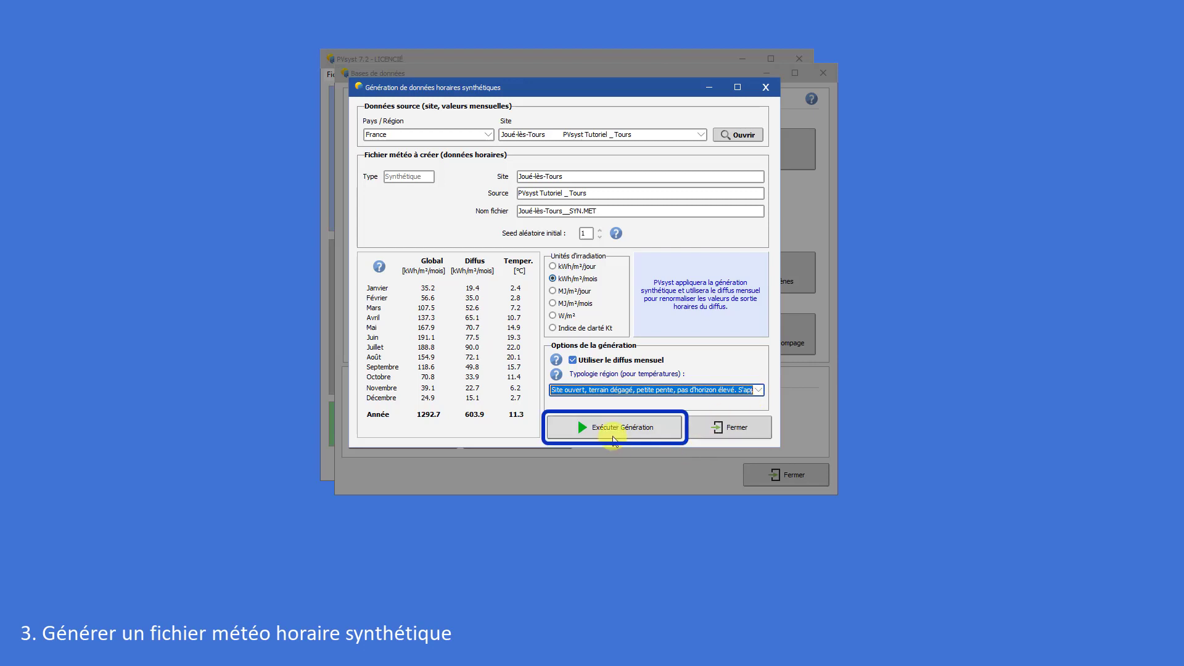
left_click(612, 432)
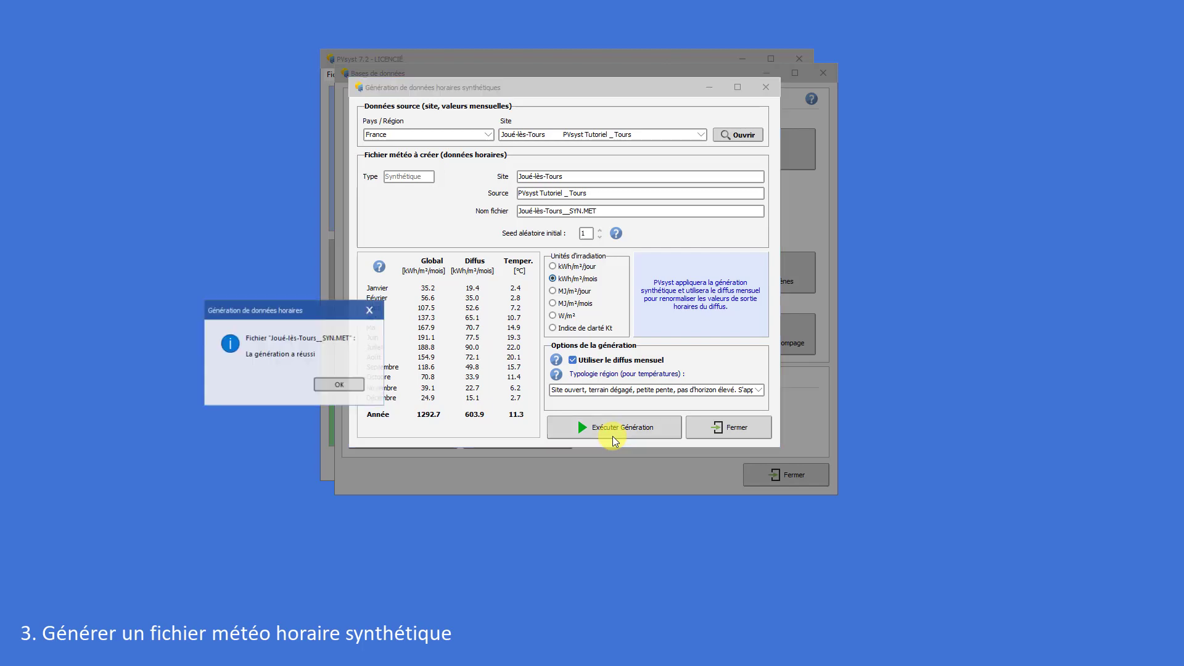
left_click(334, 386)
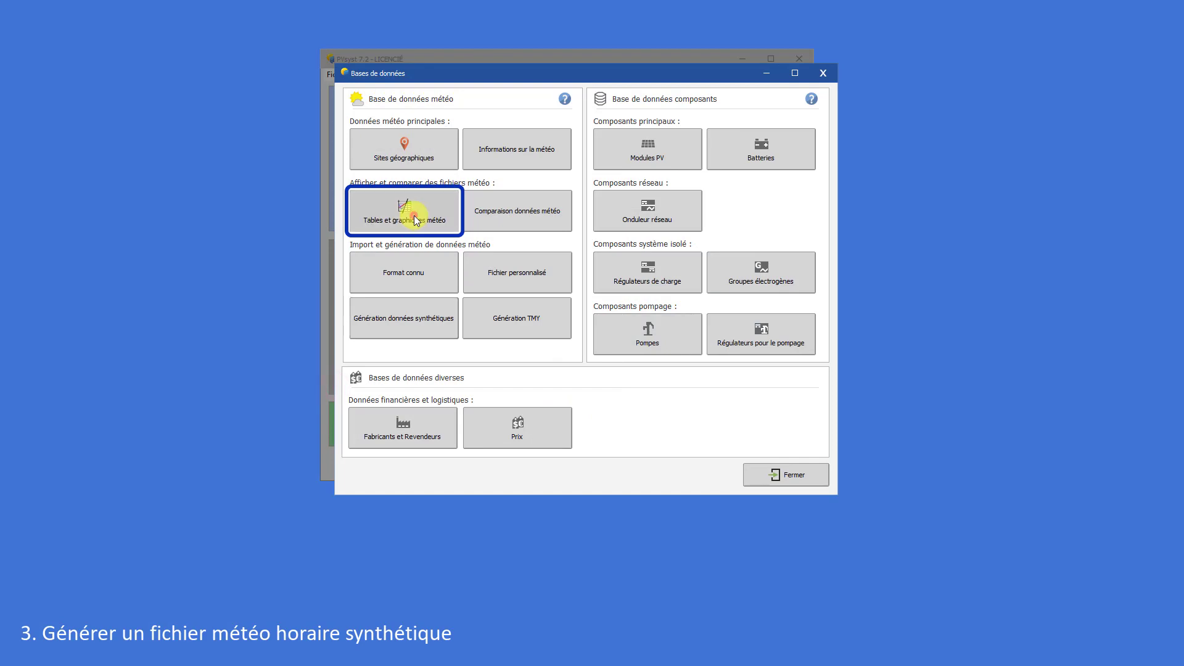
Step: Open the weather tables and graphs for Joué-lès-Tours__SYN.MET and examine the file's data quality check
left_click(415, 219)
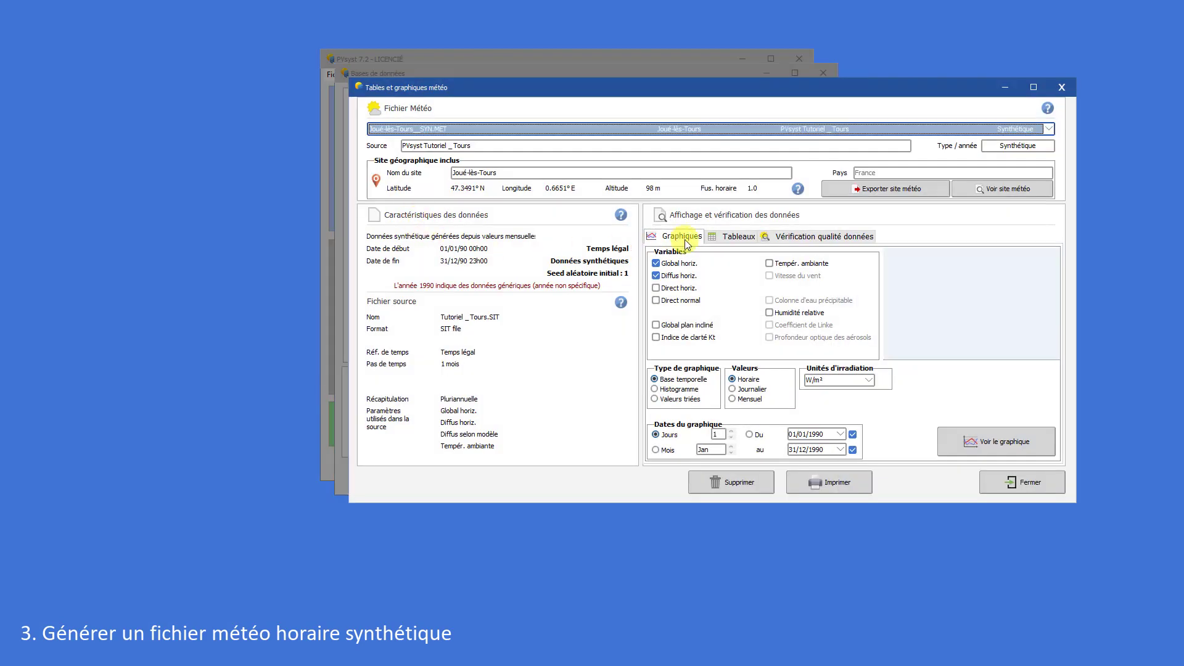
left_click(862, 238)
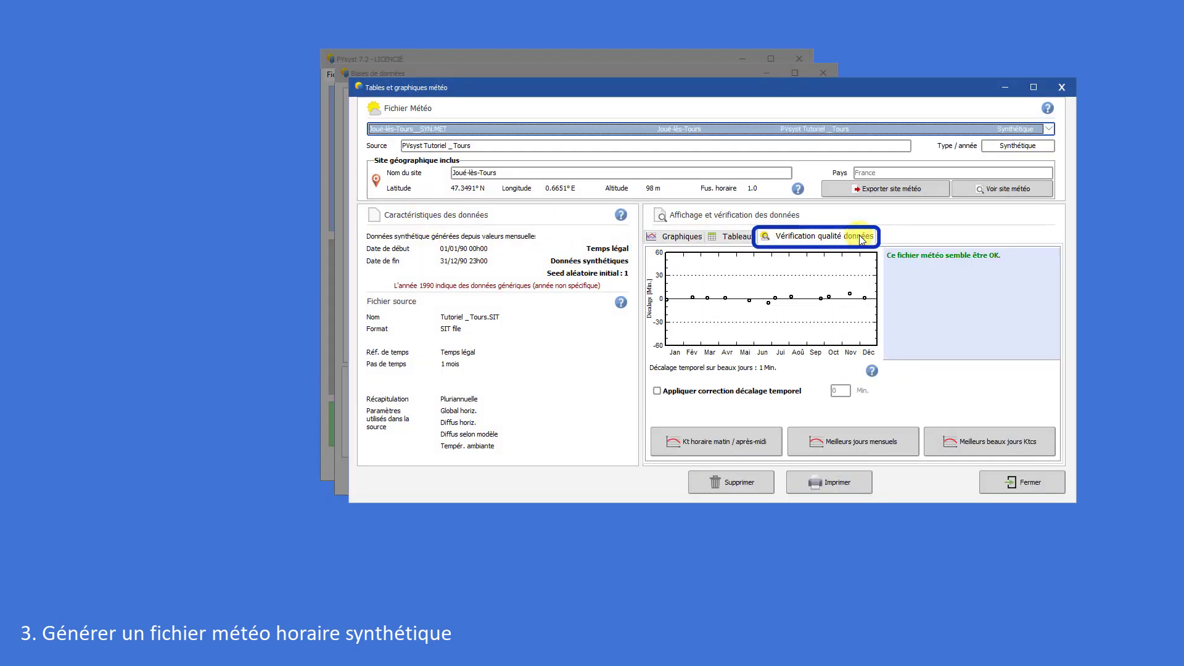